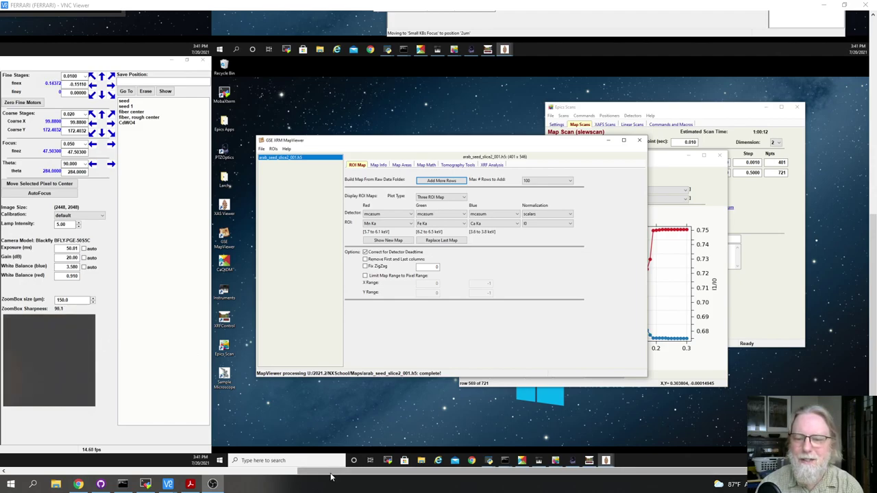
Show the Mn Ka sinogram in a new window as a grayscale Single ROI Map
drag(332, 471, 329, 449)
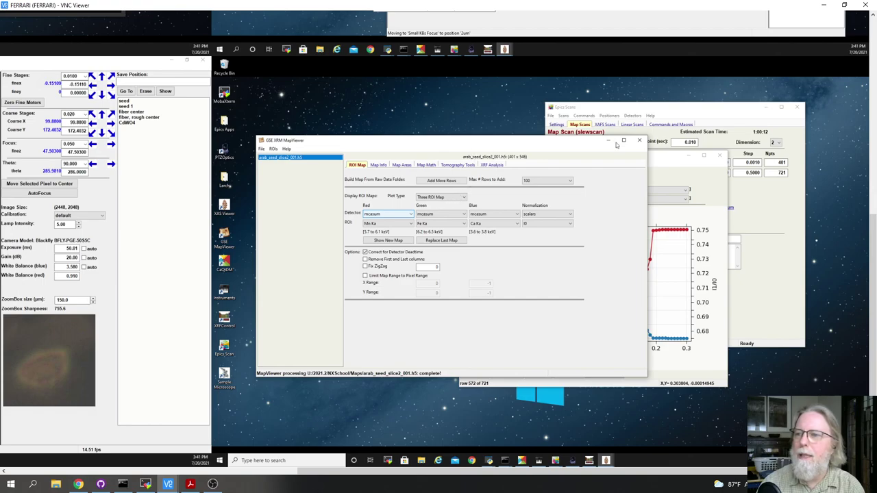
click(868, 205)
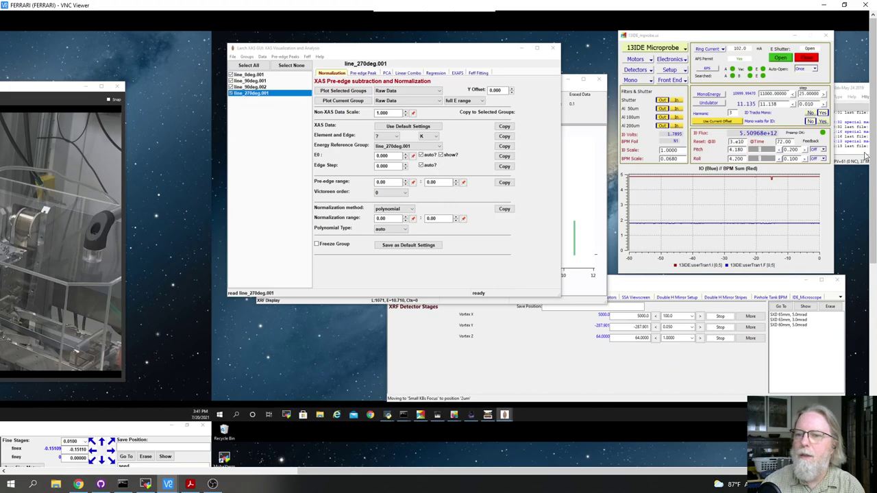
click(868, 289)
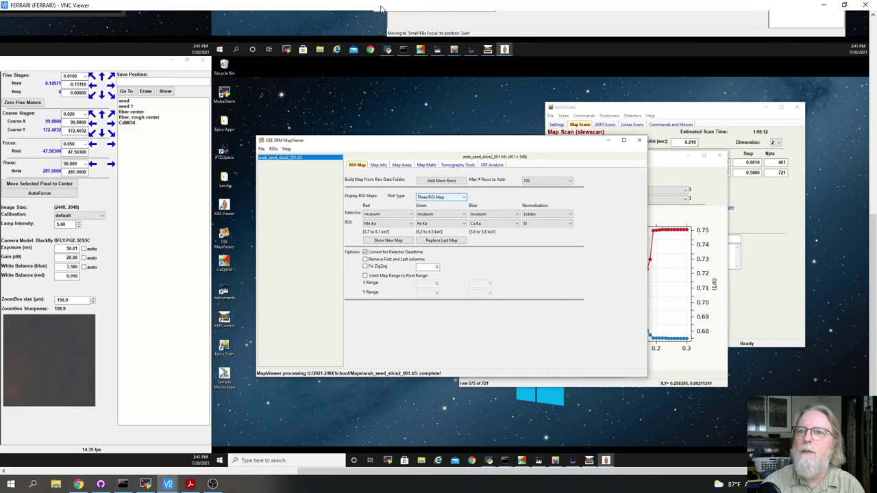
click(440, 197)
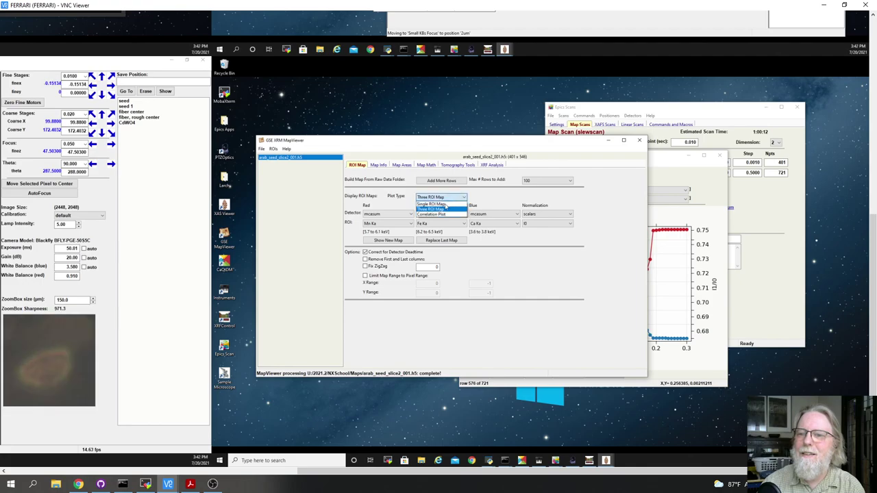
click(444, 205)
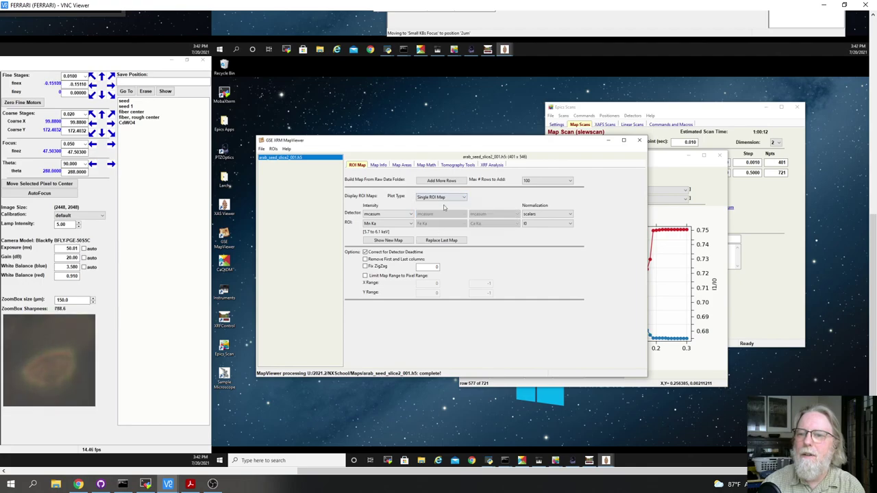
click(389, 241)
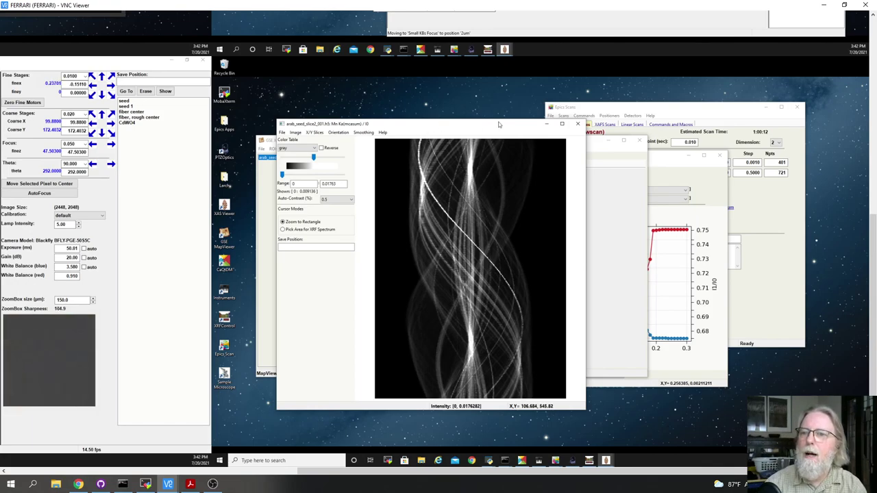
Swap the displayed map to the Fe Ka sinogram using Replace Last Map
drag(499, 125, 558, 126)
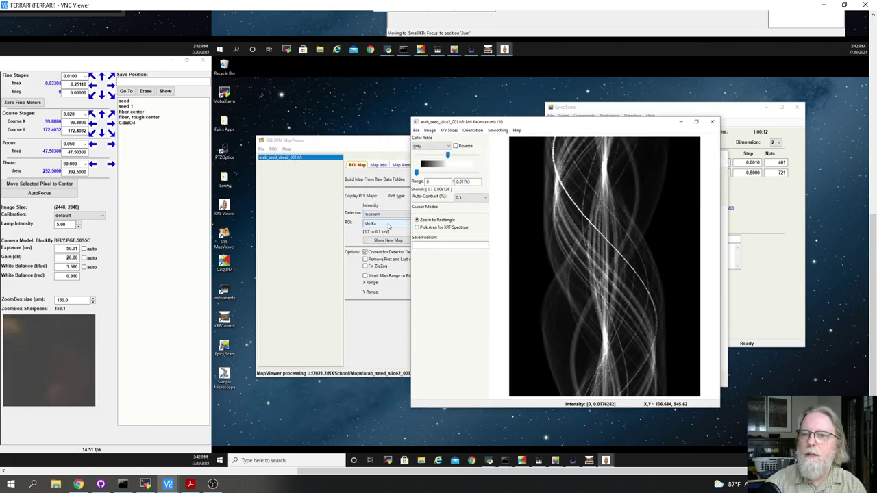
click(388, 226)
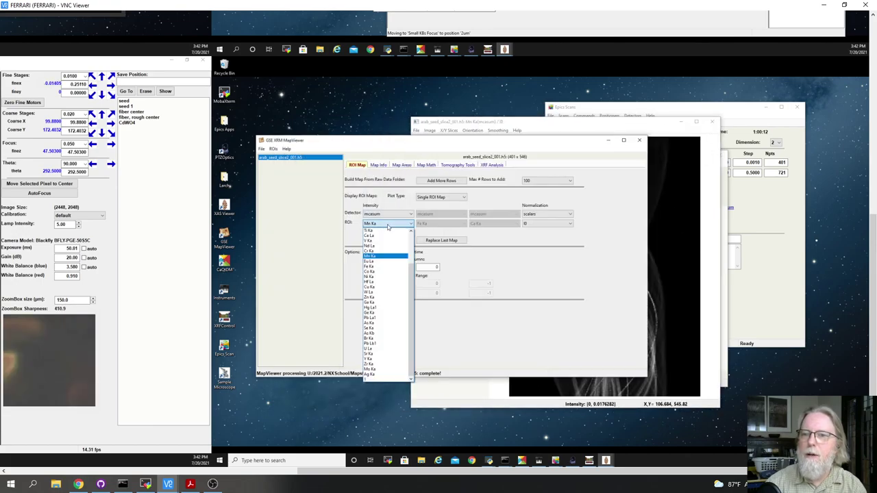
click(372, 268)
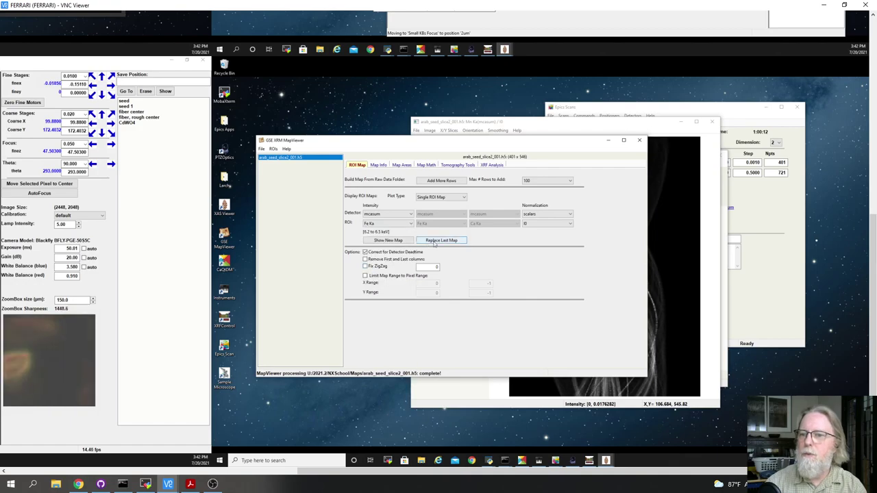
click(463, 239)
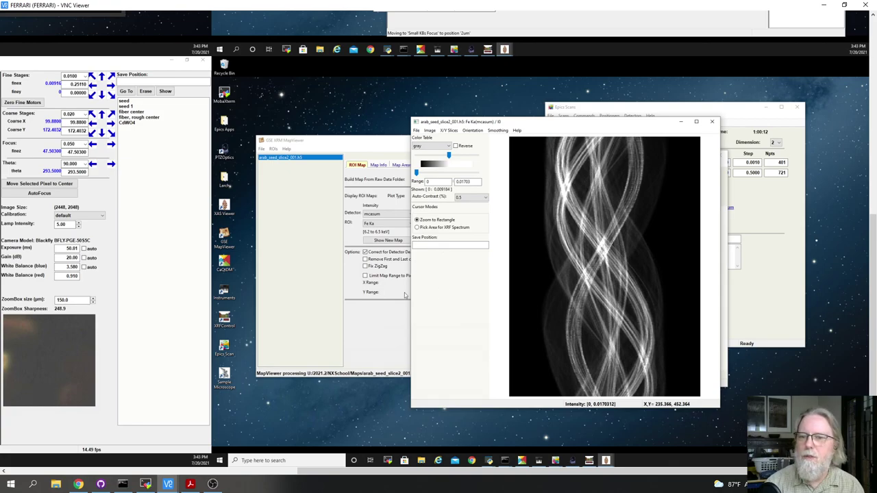
Redraw as a Three ROI Map with Fe Ka red, Mn Ka green, Ca Ka blue
click(389, 336)
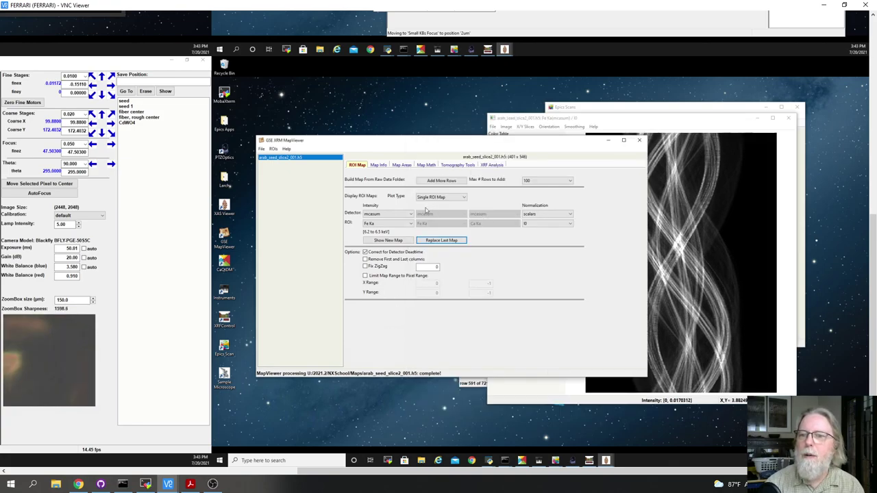
click(442, 198)
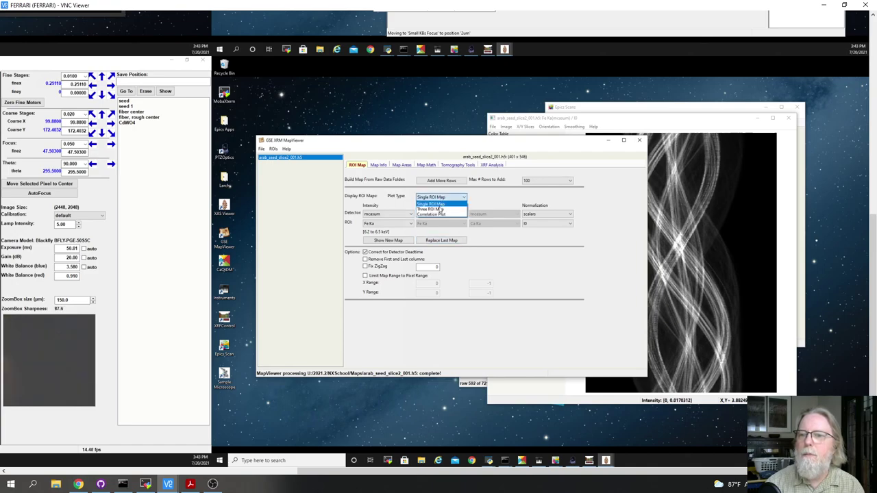
click(439, 209)
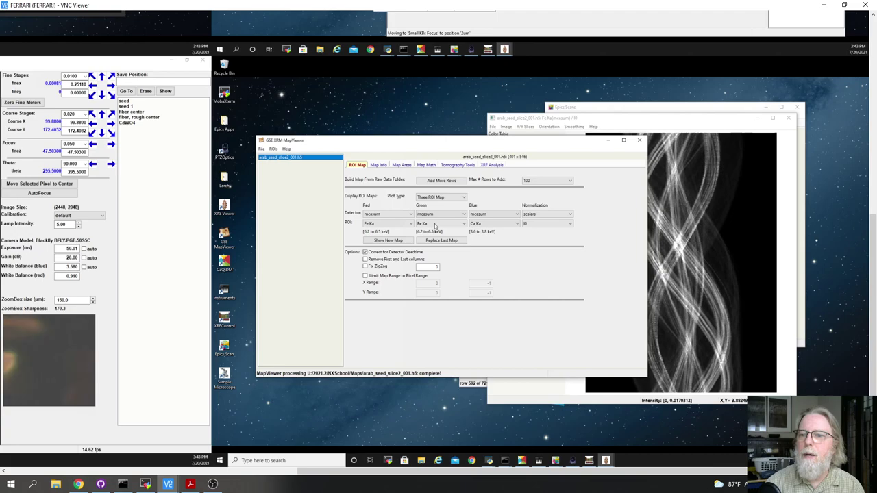
click(435, 224)
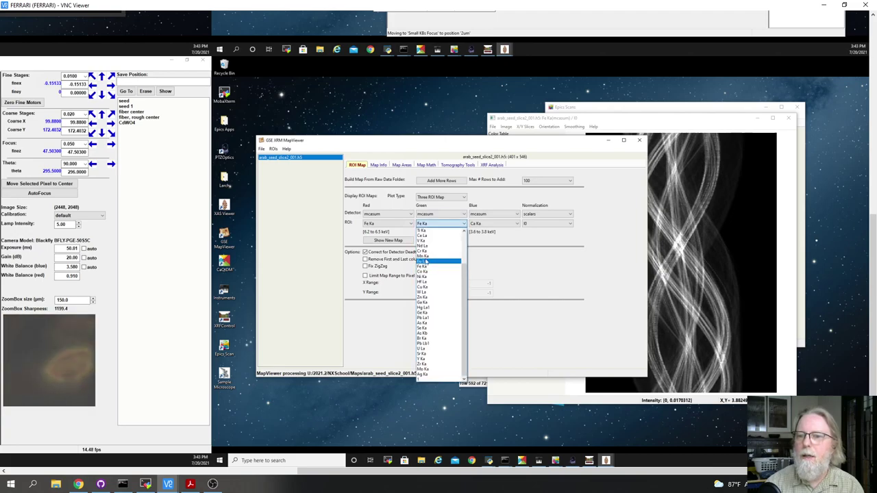
click(426, 258)
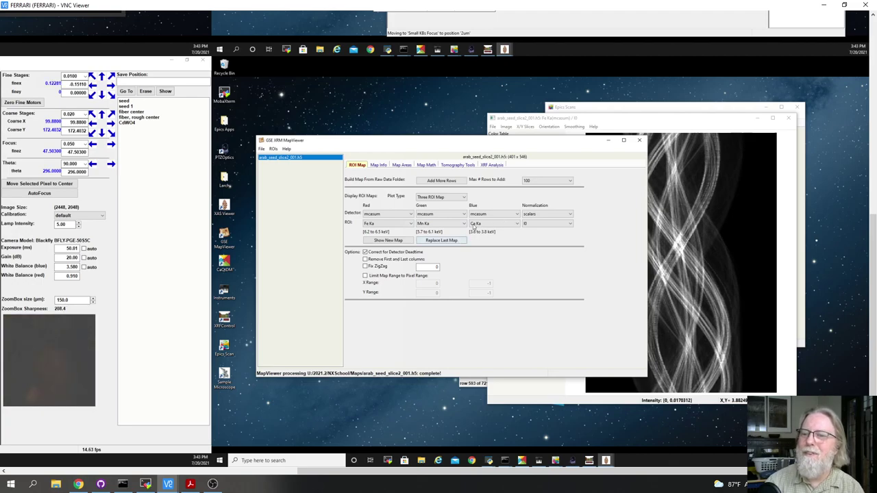
click(440, 241)
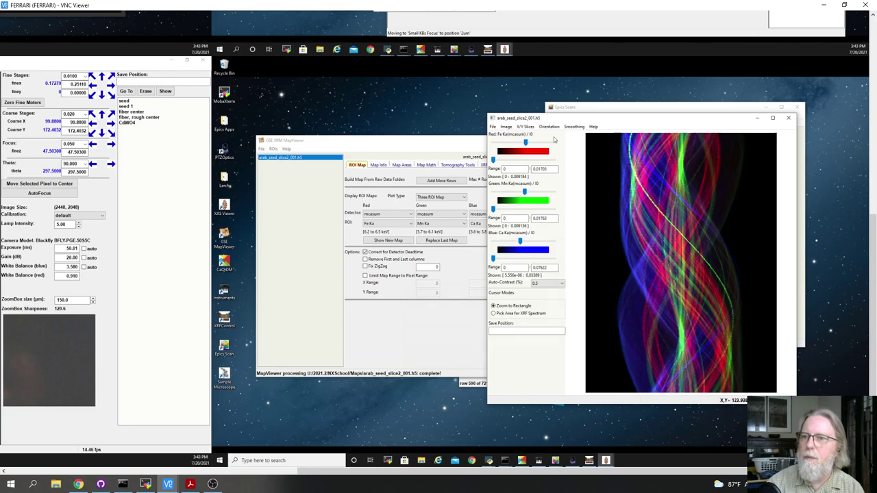
Outline a map region to get its XRF spectrum on a log intensity scale
click(499, 315)
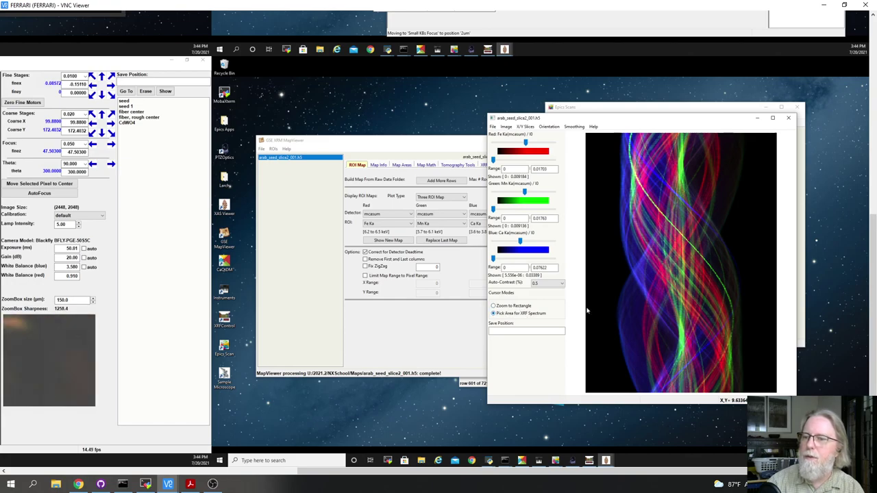
mouse_move(663, 300)
mouse_down()
mouse_move(686, 319)
mouse_move(676, 299)
mouse_up()
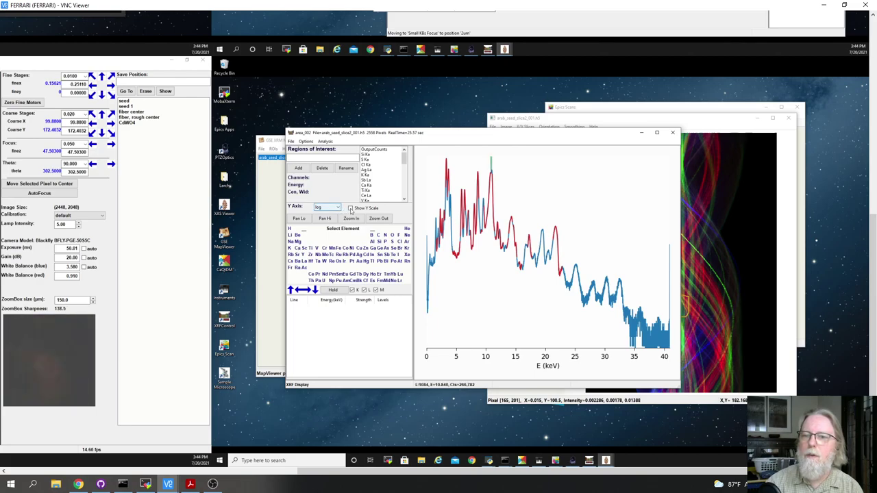
click(350, 208)
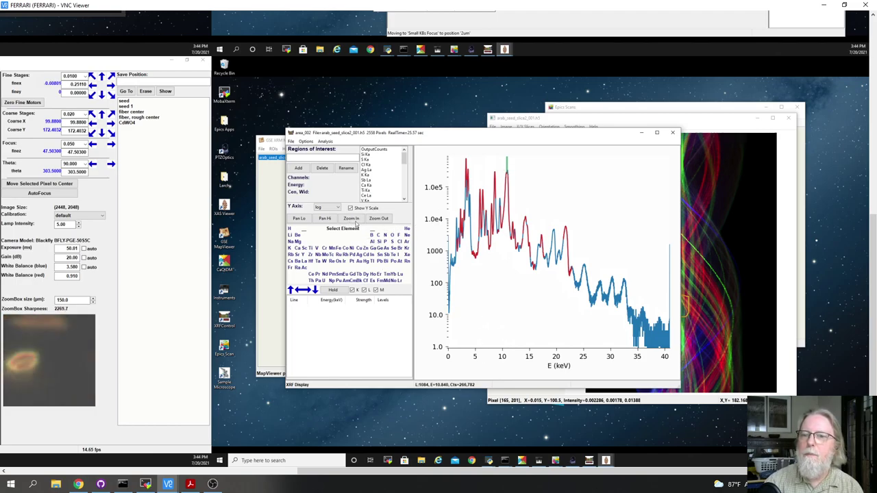
Zoom the spectrum to roughly 3–19 keV around the 10.8 keV peak
click(353, 219)
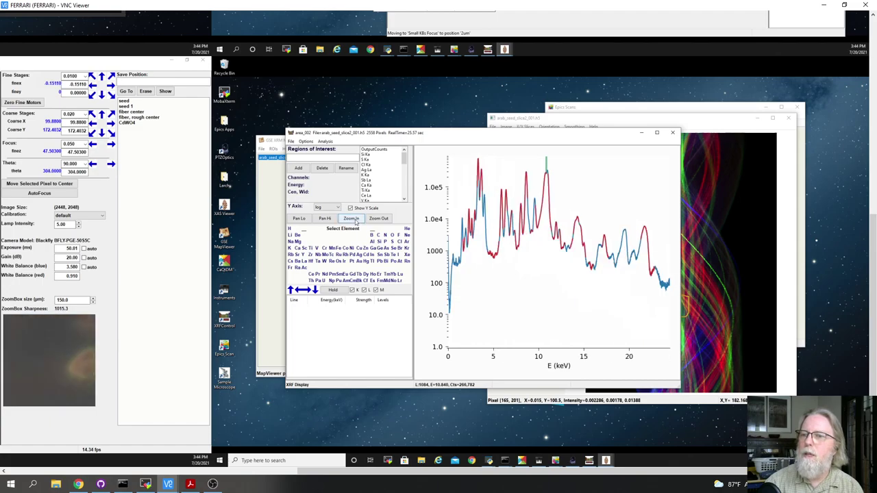
scroll(570, 178, up, 1)
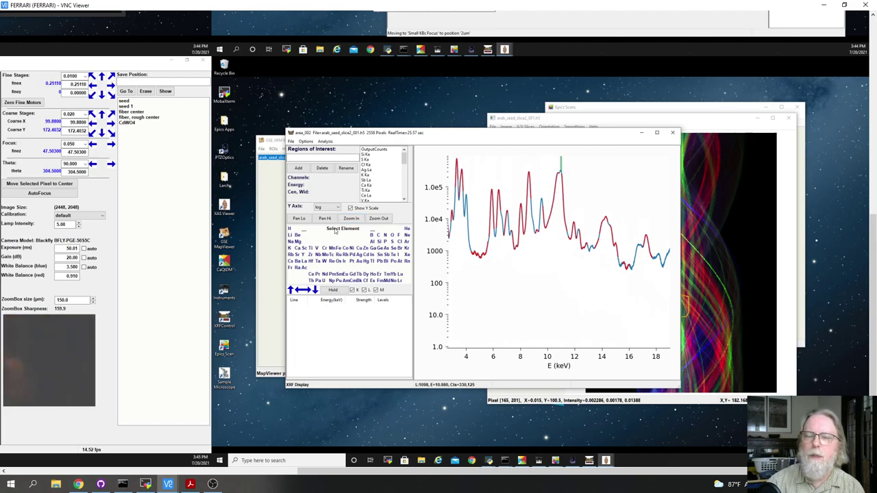
click(337, 207)
click(337, 206)
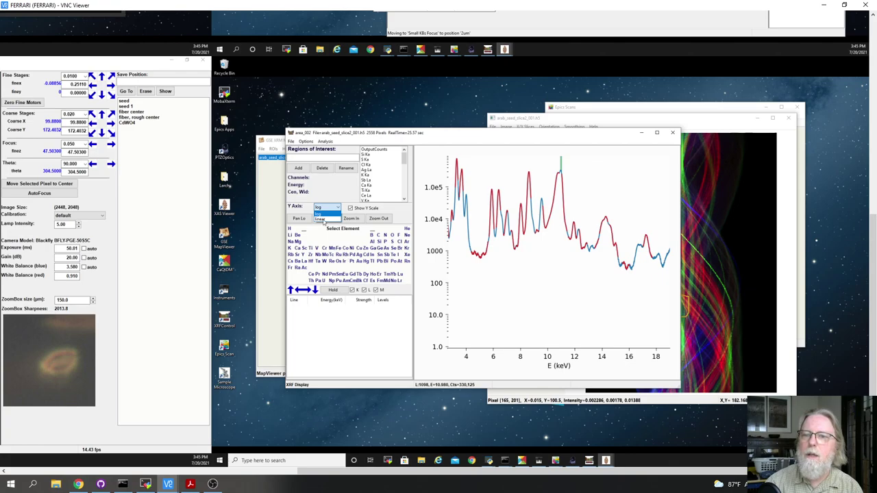
Put the spectrum on a linear intensity scale and pan down to 0–16 keV
click(320, 219)
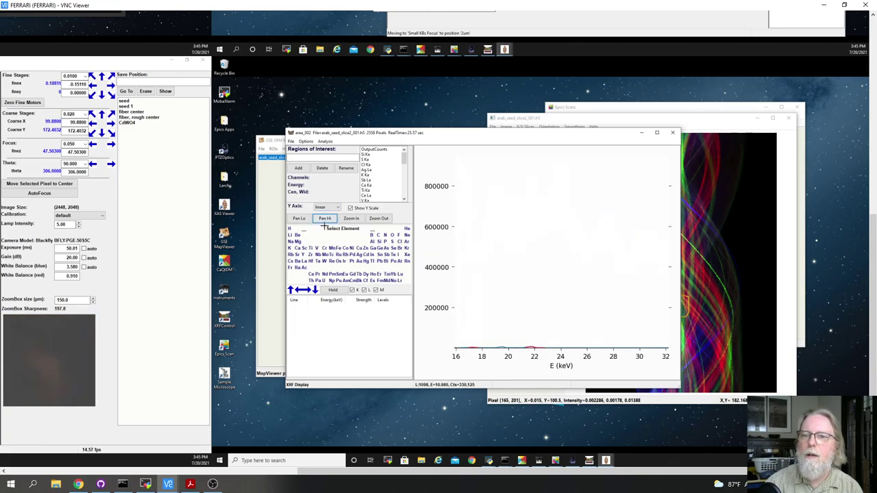
click(299, 219)
click(299, 219)
click(299, 220)
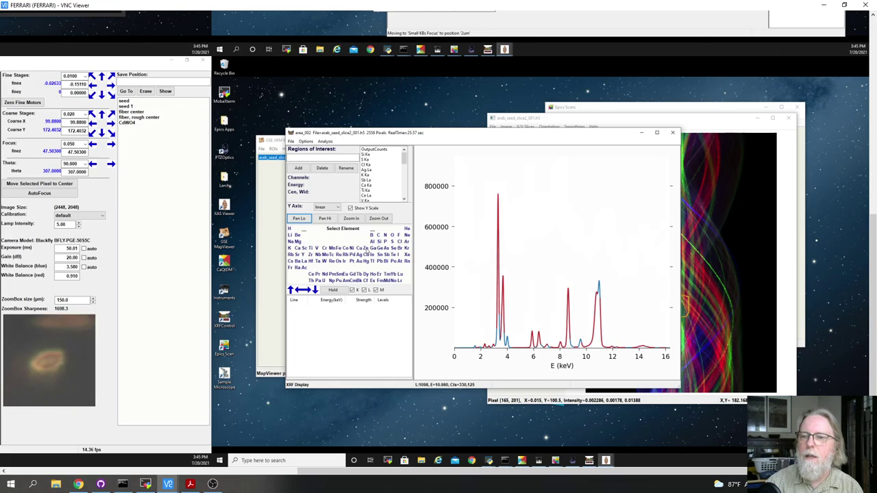
Mark zinc's emission lines, then bring the XRF.pdf slides into view
click(365, 249)
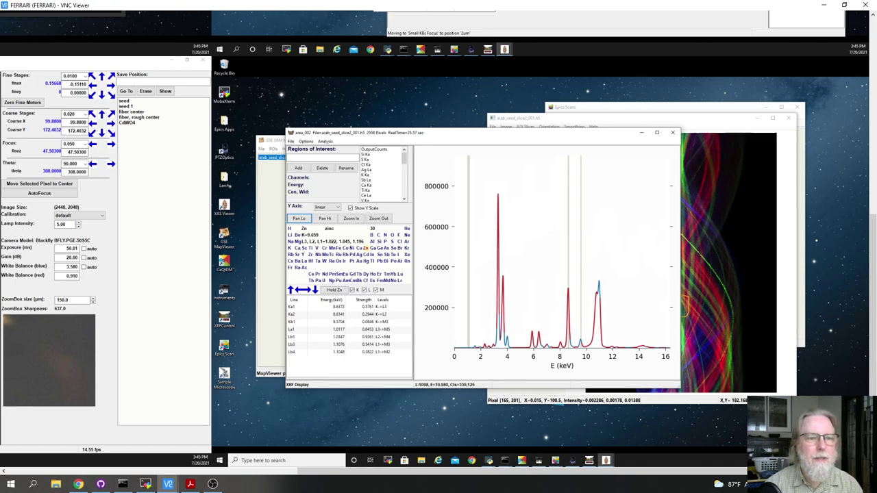
key(alt+Tab)
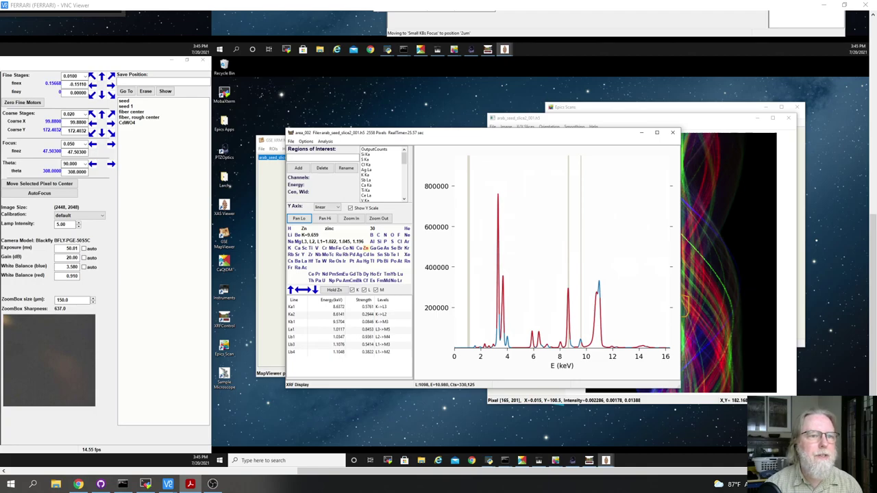
drag(0, 69, 520, 69)
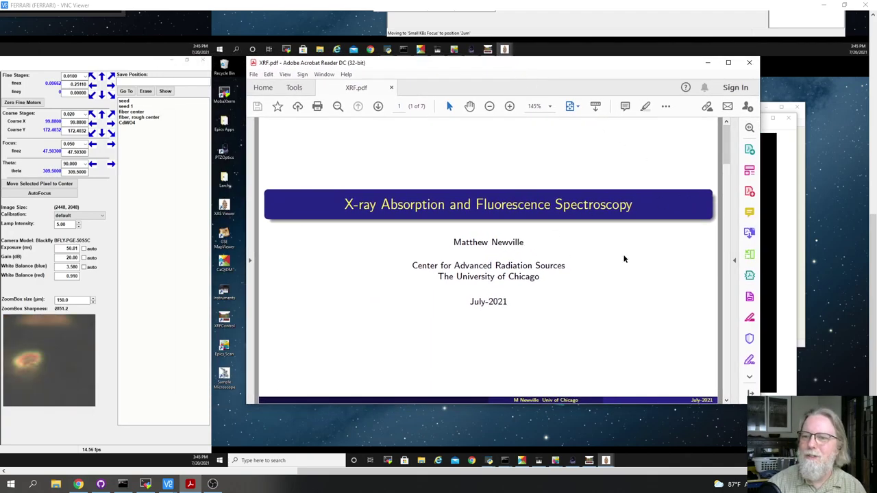
Scroll XRF.pdf to slide 2, 'X-Ray Absorption and the Photo-Electric Effect'
scroll(623, 256, down, 2)
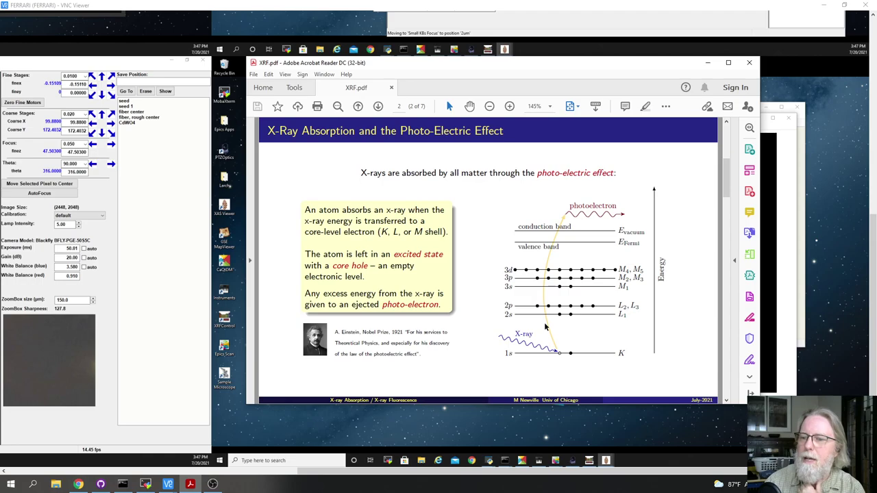
Scroll to slide 3, 'X-ray Fluorescence and Auger emission'
scroll(545, 323, down, 1)
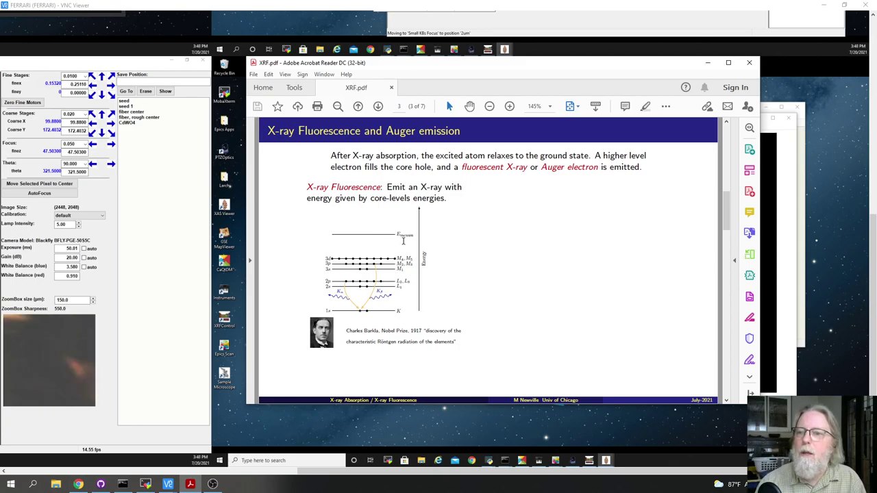
Reveal the Auger Effect column, then the summary box on characteristic energies
key(Right)
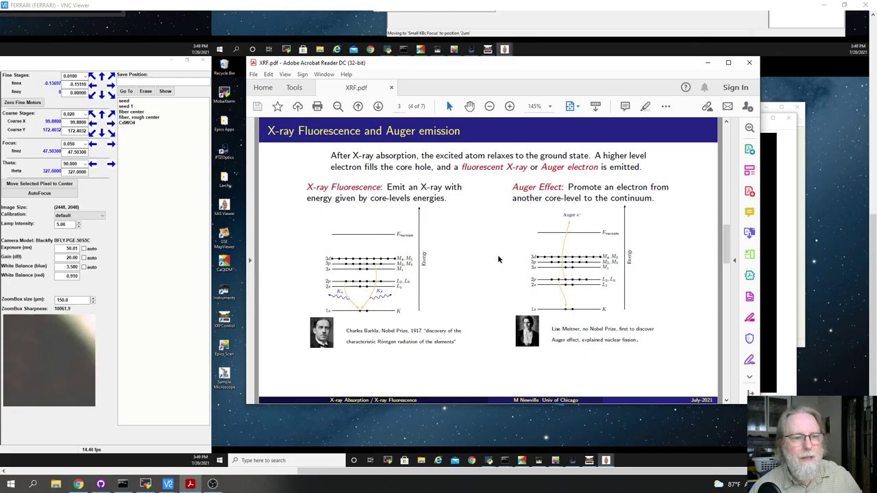
key(Page_Down)
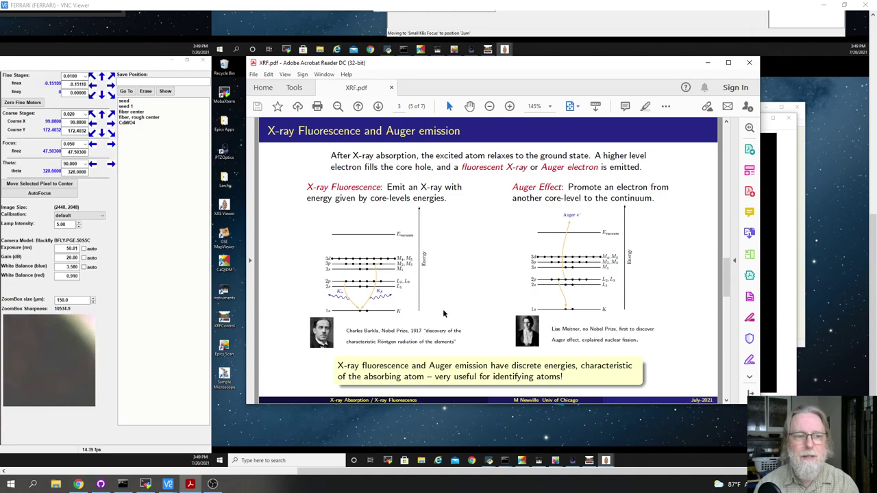
Page down to slide 4, 'The X-ray Absorption Coefficient: μ'
key(Page_Down)
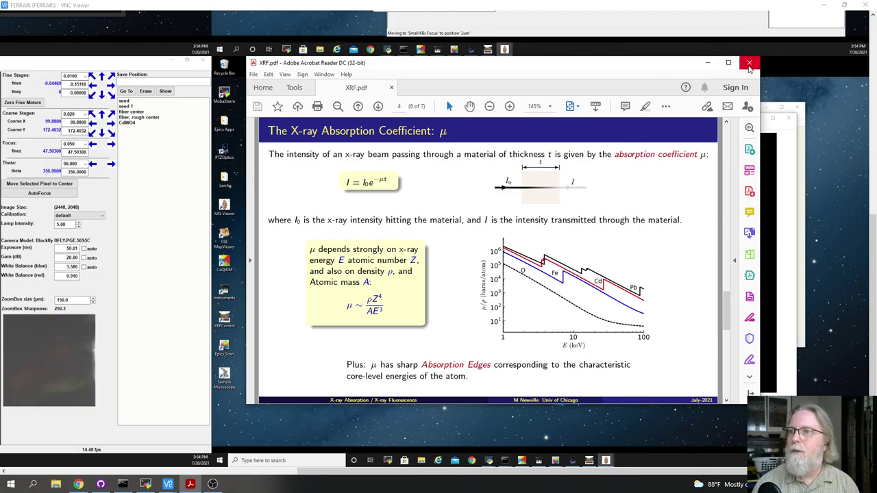
Move aside and minimize the PDF, then mark calcium's K lines on the spectrum
drag(662, 67, 644, 304)
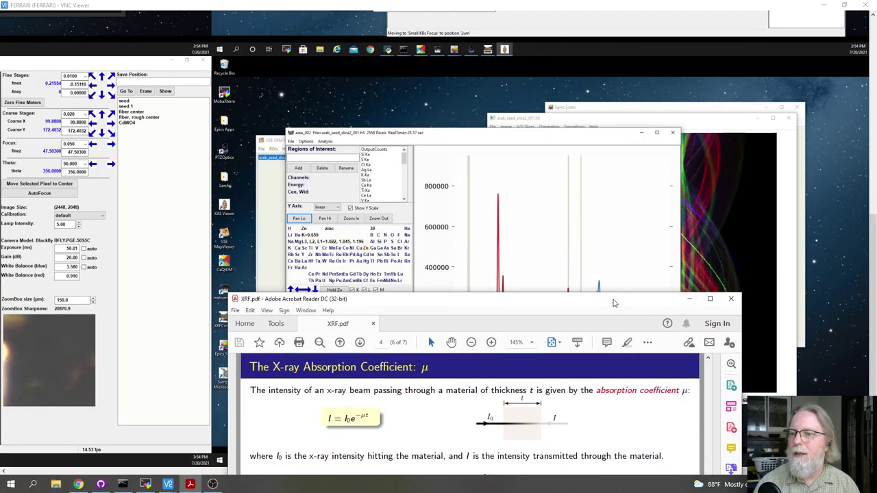
click(689, 298)
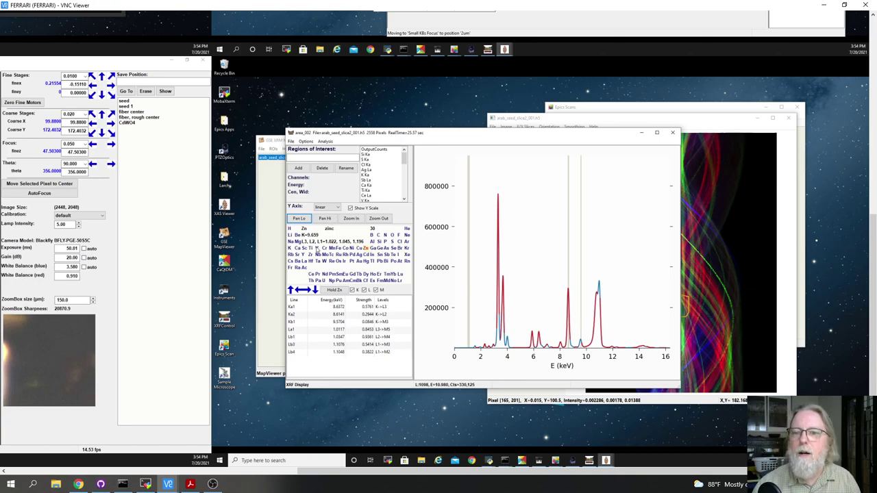
click(331, 208)
click(328, 214)
Switch the spectrum to a log intensity scale and mark calcium Ka1, then the zinc lines
click(329, 208)
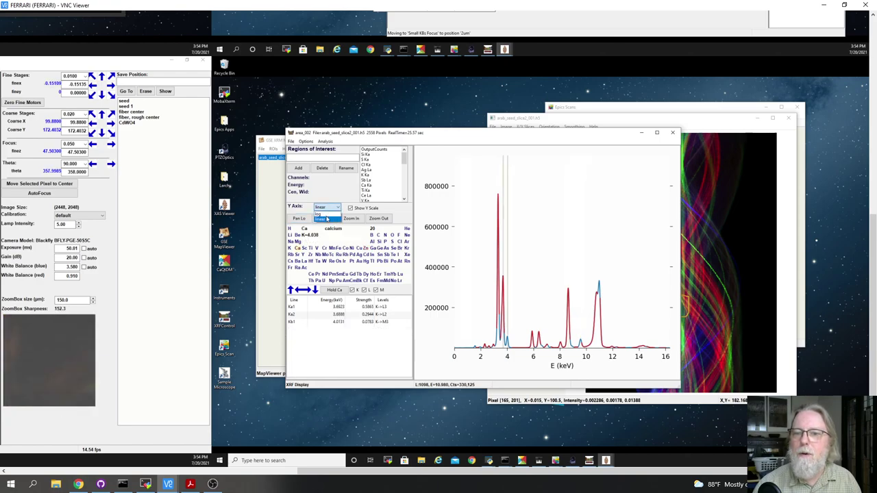
click(320, 214)
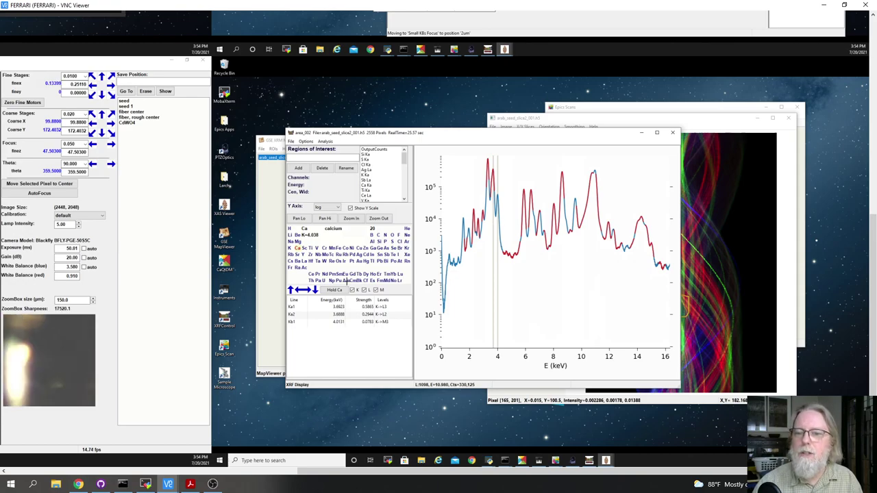
click(316, 308)
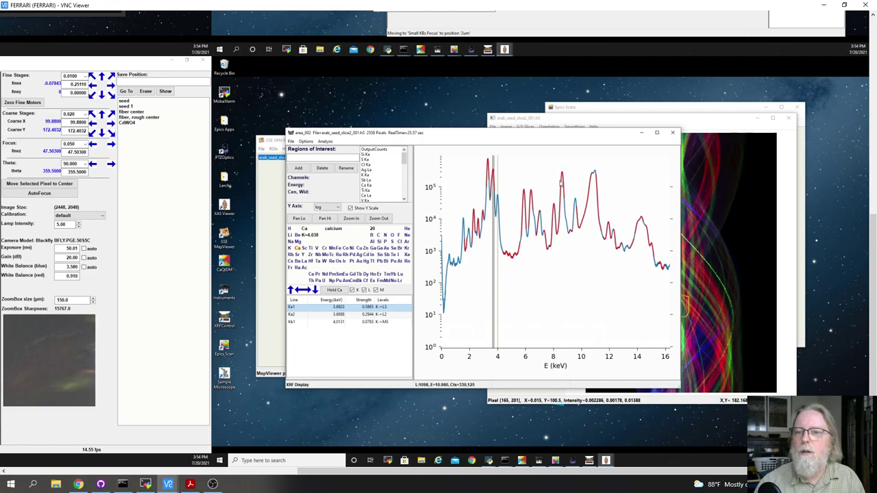
click(562, 219)
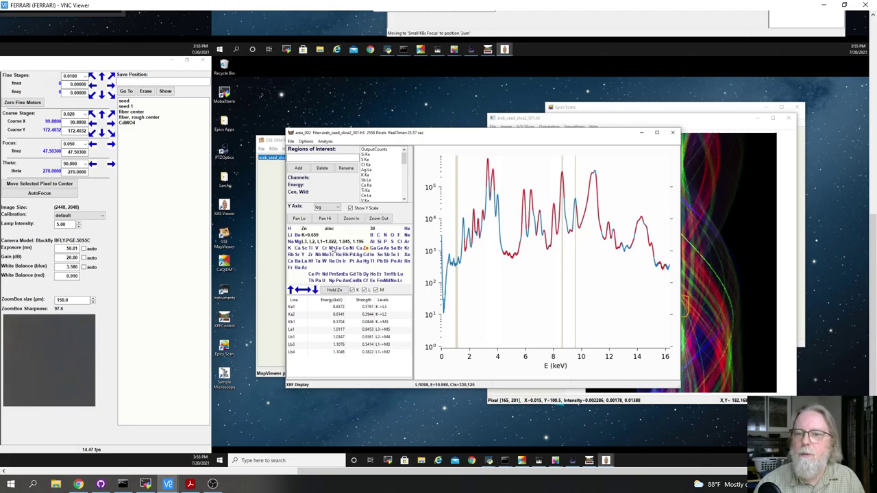
Mark the manganese and then the iron emission lines, and bring the XRF slides forward up-left
click(331, 249)
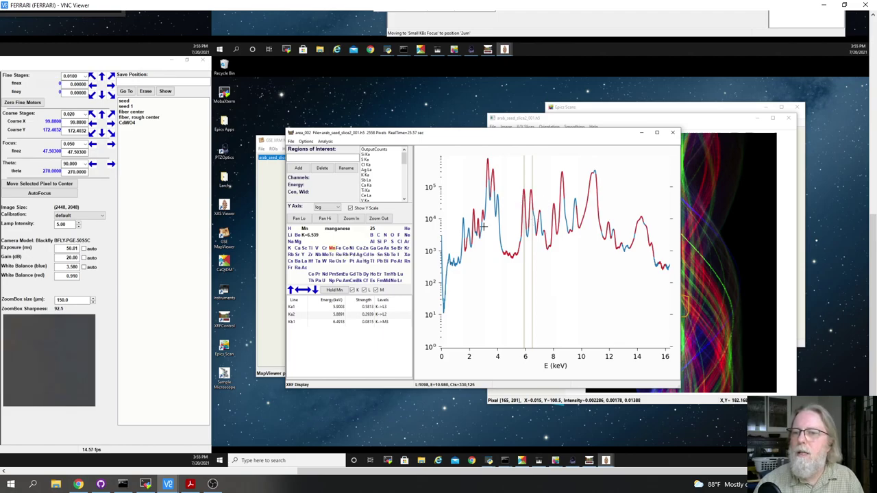
click(339, 249)
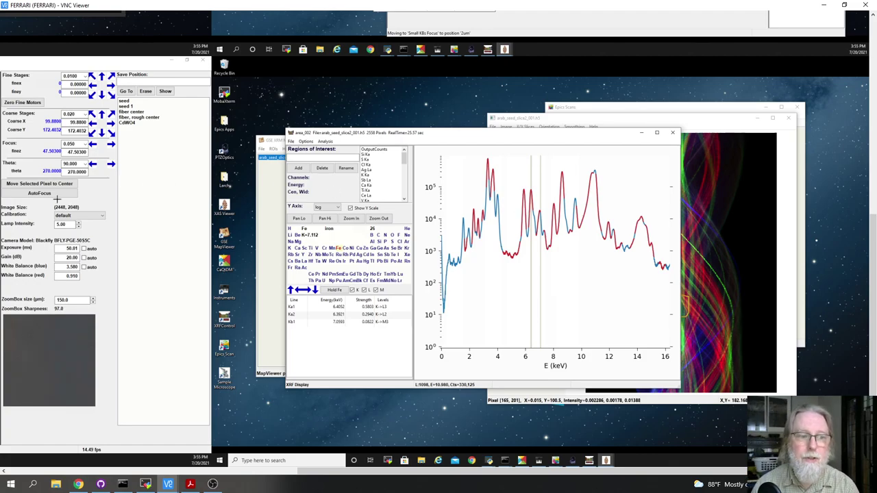
key(alt+Tab)
drag(703, 127, 596, 89)
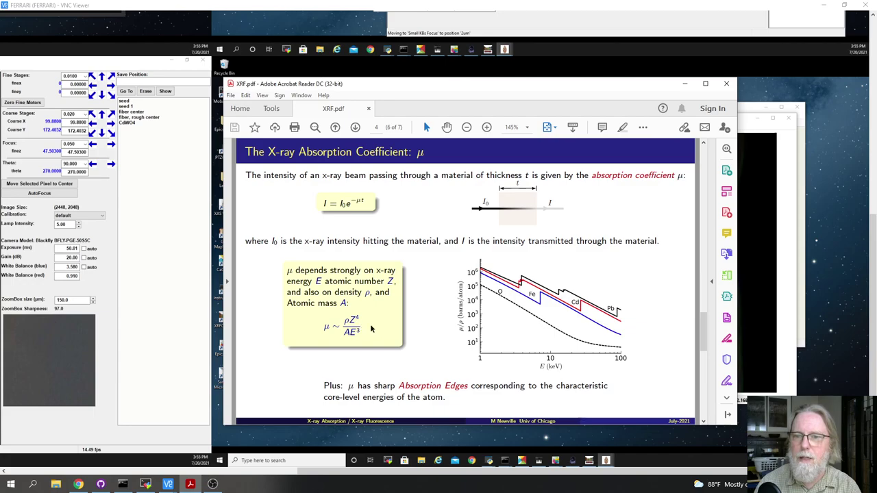
Minimize the Acrobat slides to reveal the log-scale spectrum with iron's K lines
click(684, 84)
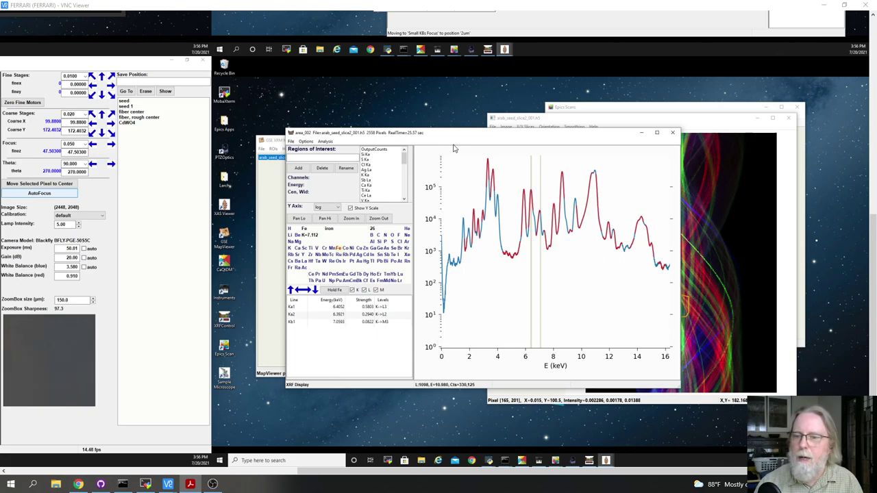
Bring up the 401 × 721 slew map scan settings beside the spectrum, then refocus the spectrum display
click(621, 113)
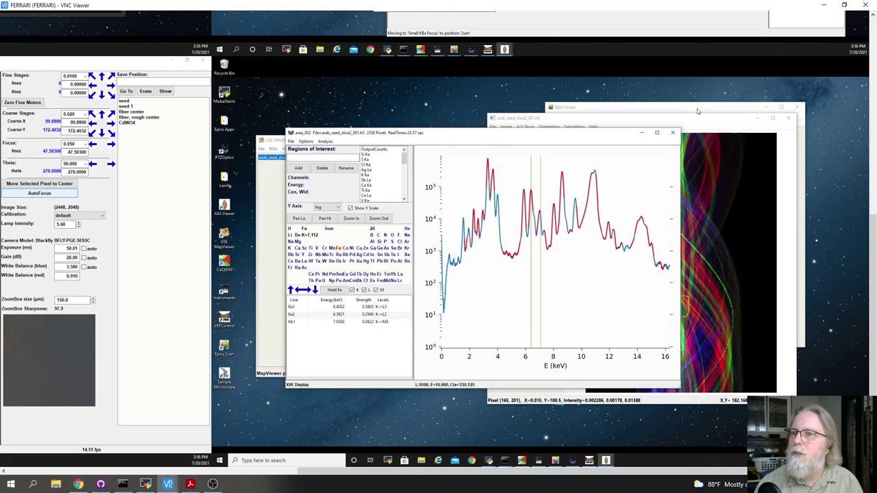
click(696, 109)
drag(696, 110, 653, 109)
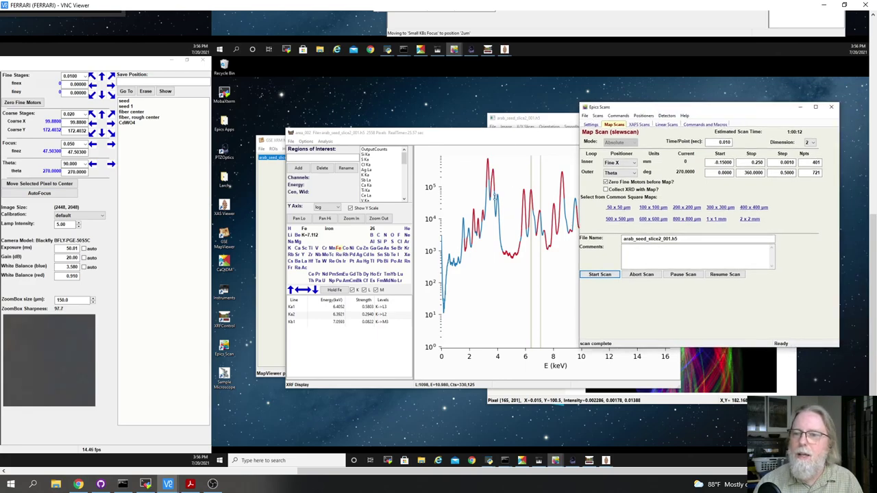
click(496, 198)
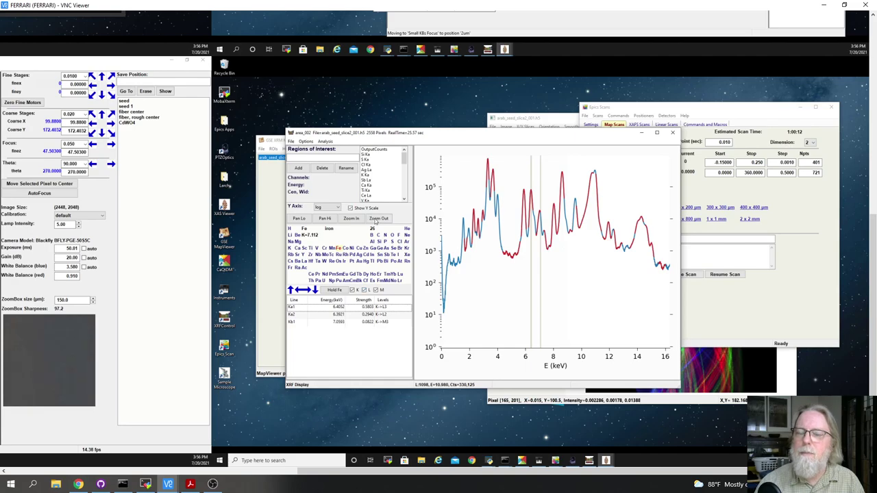
Zoom the spectrum out to about 26 keV and bring the absorption coefficient slide back up
click(376, 219)
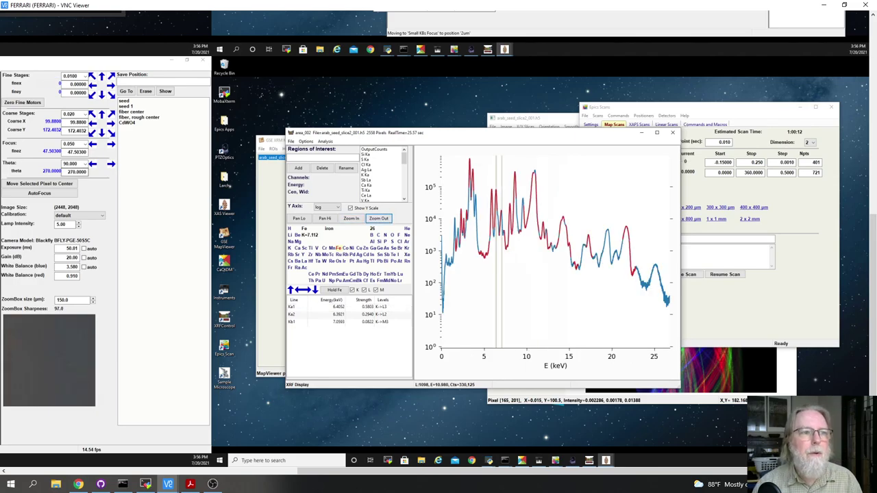
click(190, 483)
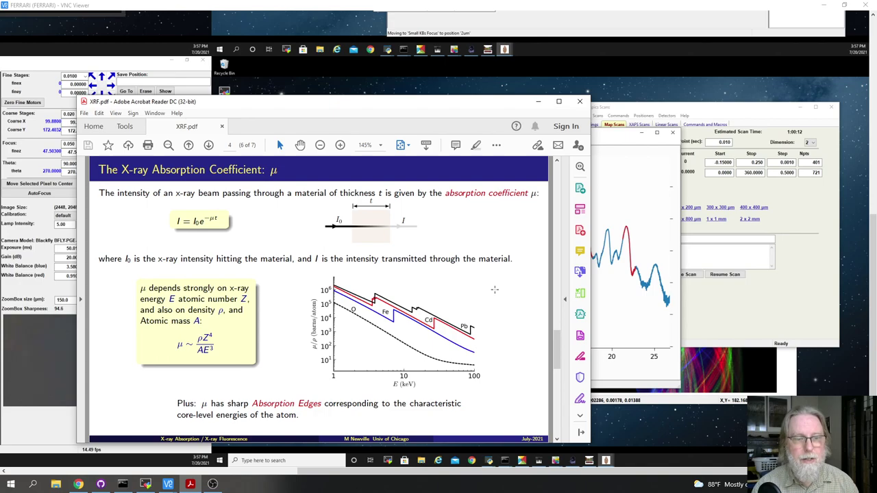
Shift the Acrobat slide window left and minimize it, leaving the 0–26 keV spectrum visible
drag(472, 102, 380, 107)
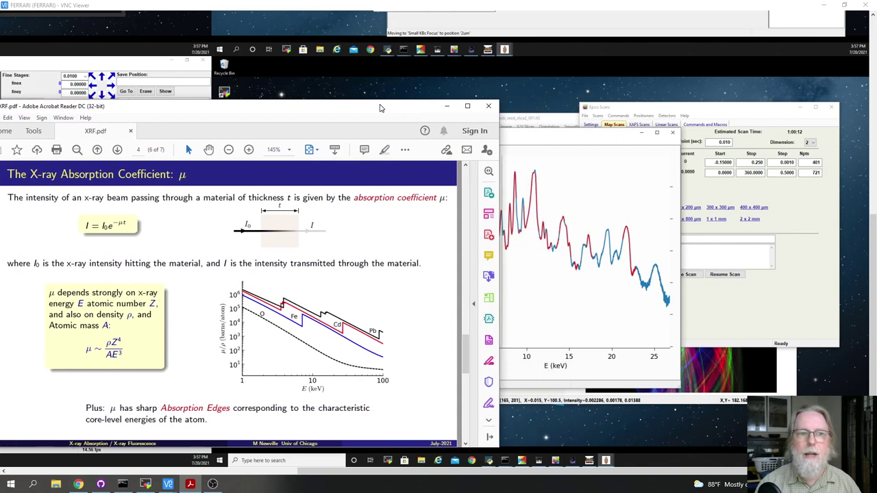
click(583, 252)
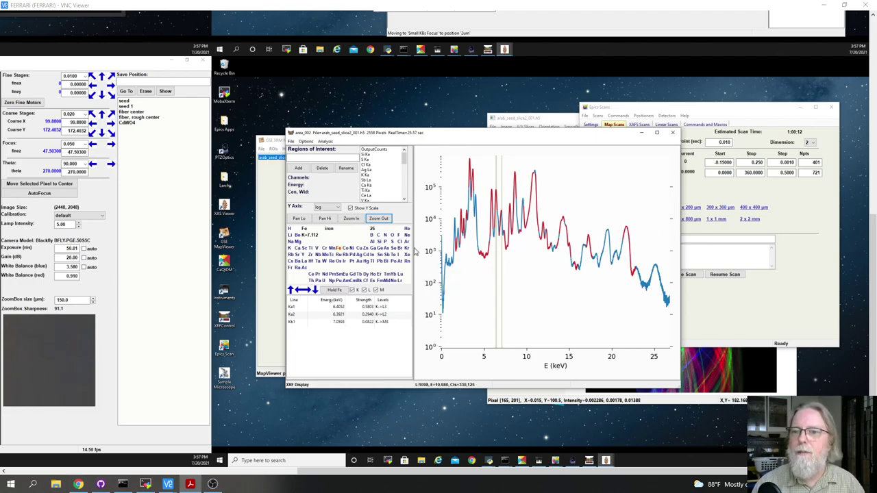
Pick the Fe Ka region of interest (6.230–6.550 keV) from the ROI list
click(374, 151)
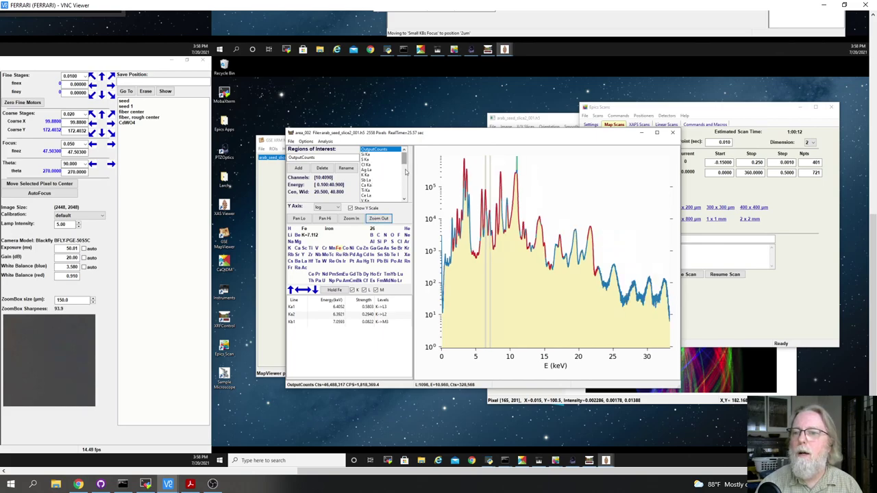
scroll(387, 174, down, 4)
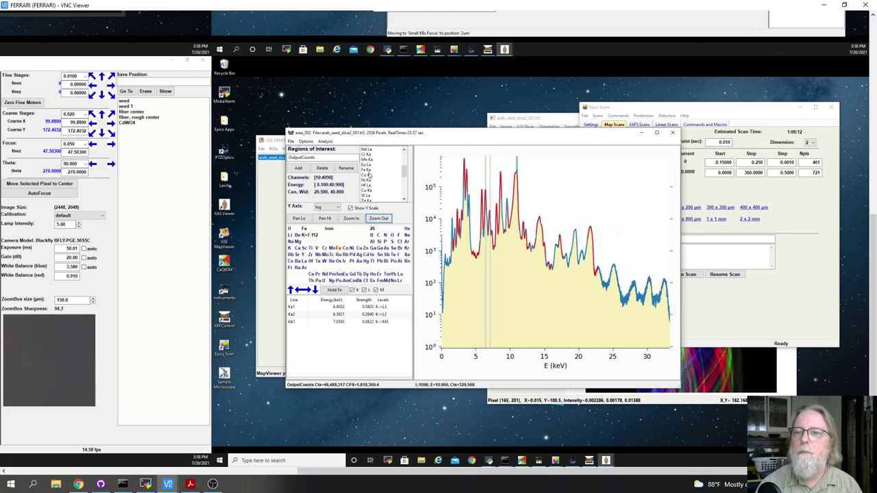
click(369, 171)
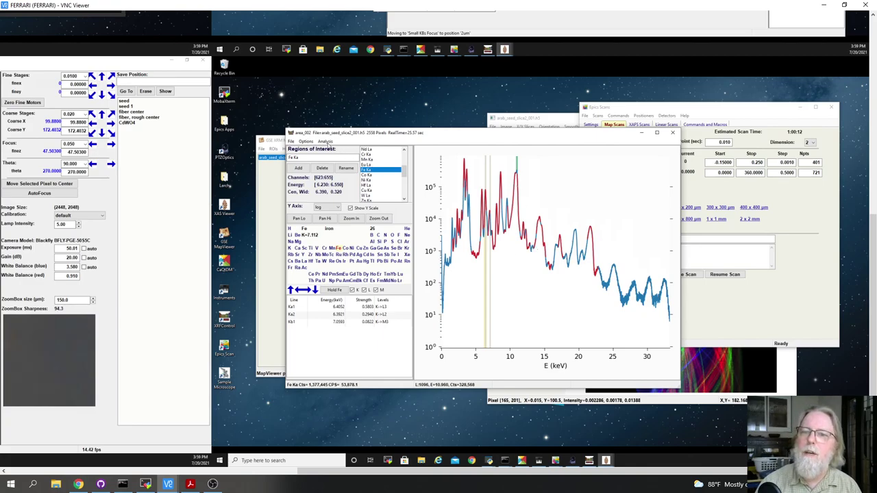
Zoom the spectrum out to 40 keV, then back in and shift toward low energies
click(326, 142)
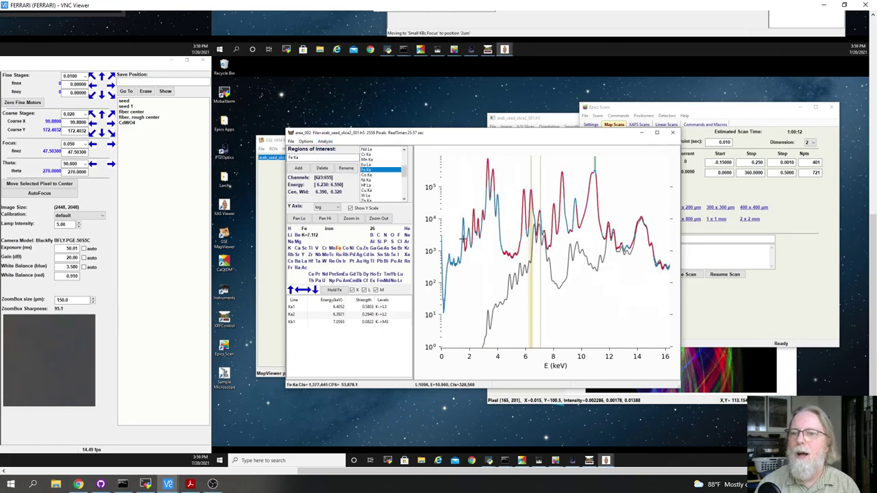
click(379, 219)
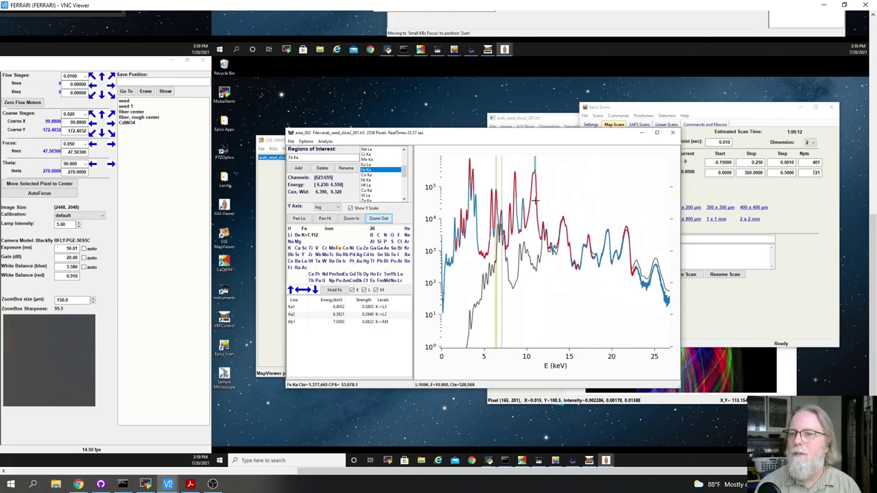
key(space)
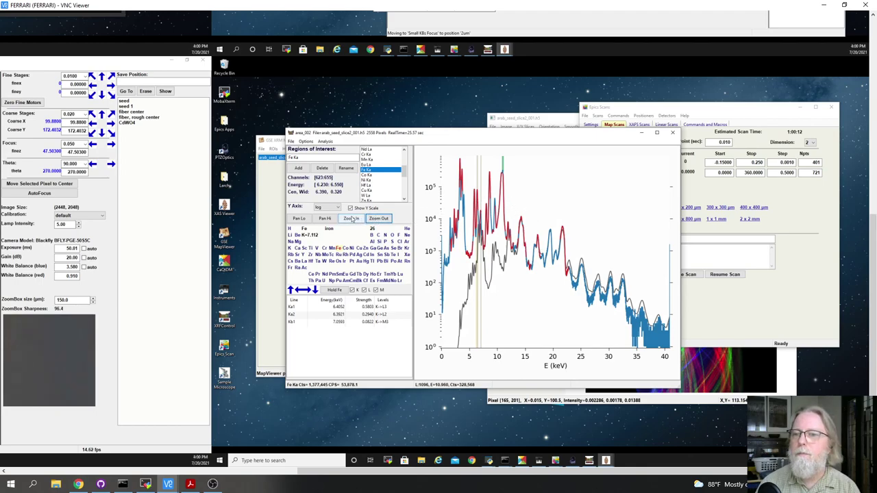
click(351, 218)
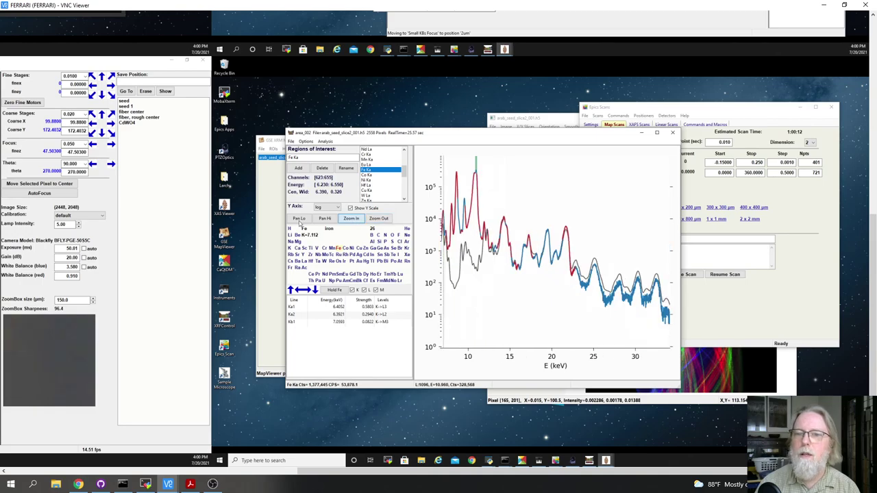
click(351, 218)
click(299, 218)
click(299, 220)
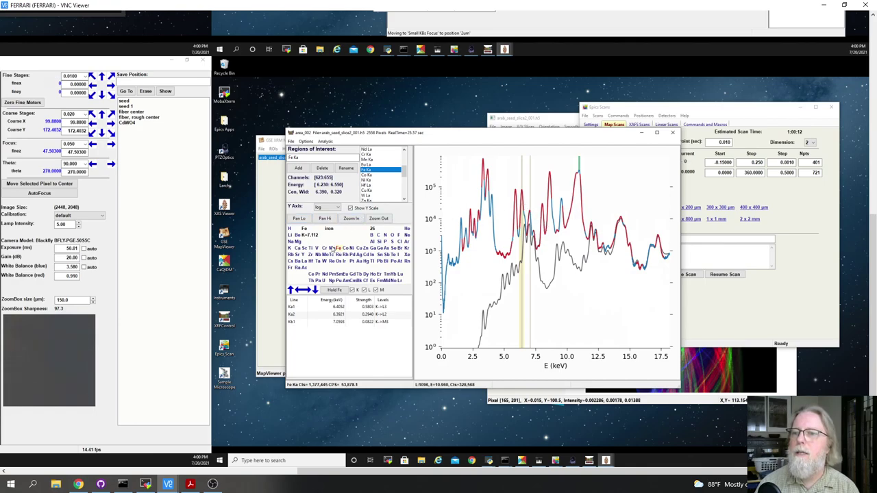
Mark 5.86 keV, compare cobalt and copper lines, and move the spectrum window down
click(515, 190)
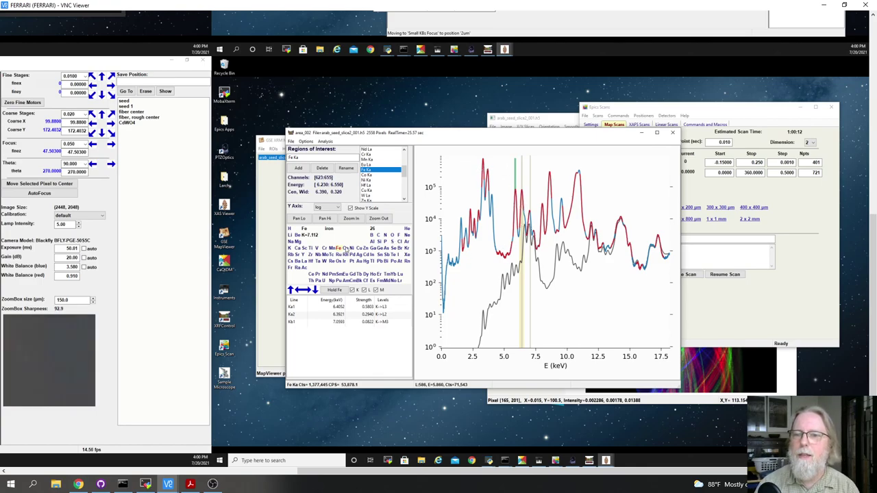
click(349, 248)
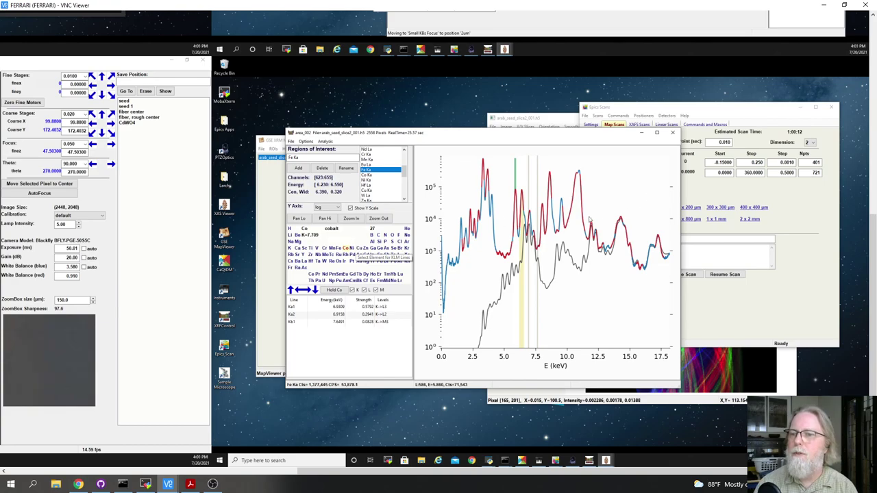
click(359, 248)
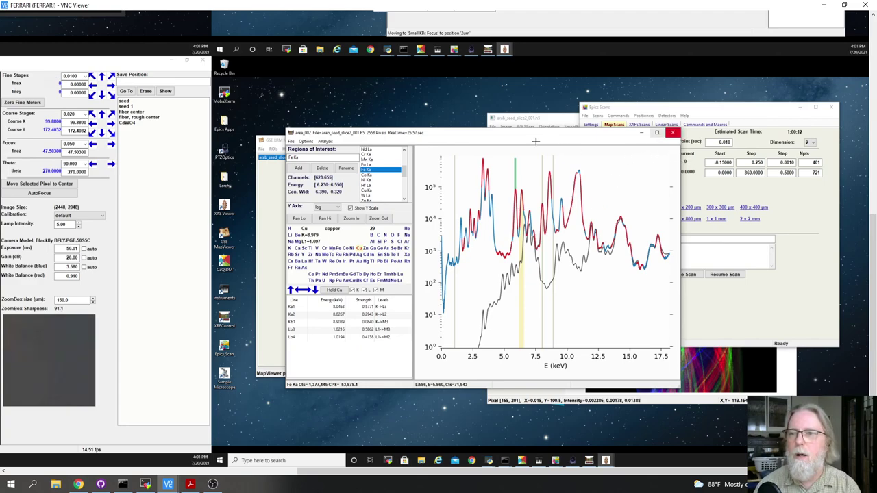
drag(543, 137, 511, 195)
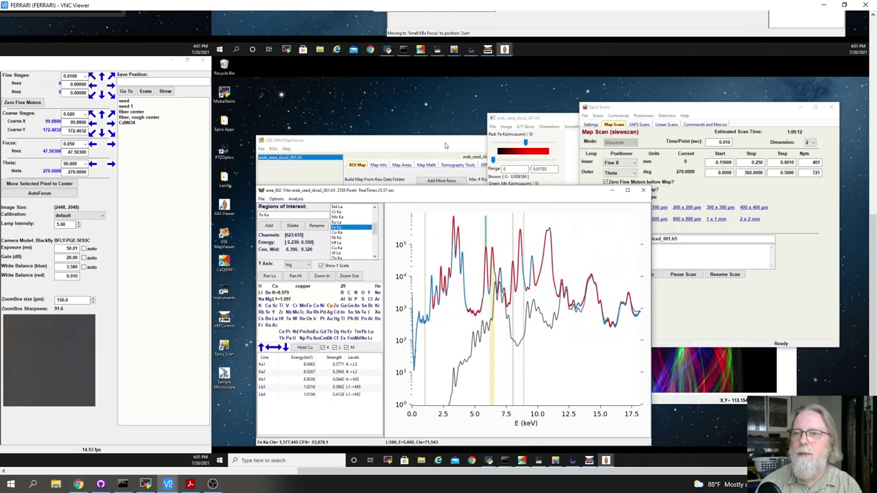
Bring MapViewer forward and add the new rows of arab_seed_slice2_001.h5 to the map
click(445, 146)
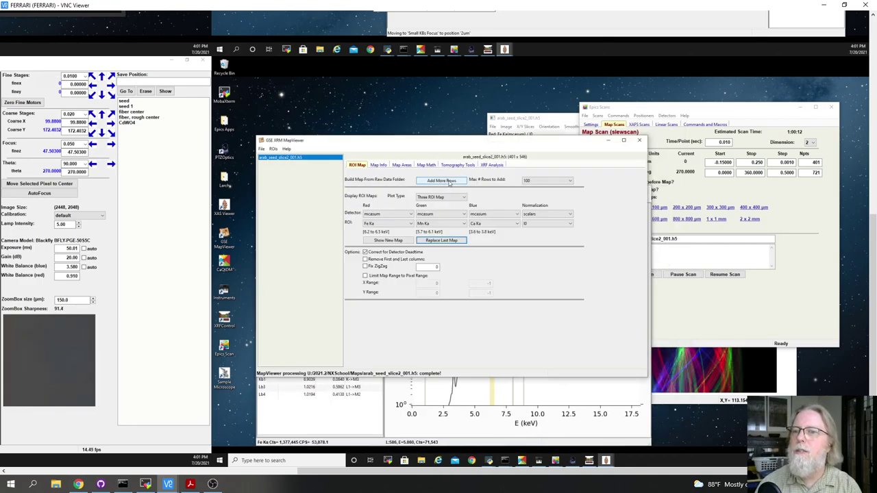
click(444, 182)
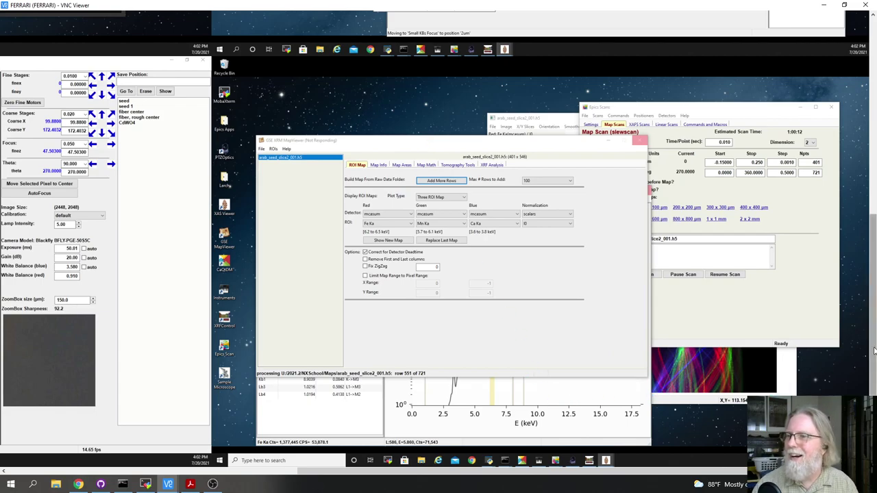
drag(874, 352, 872, 155)
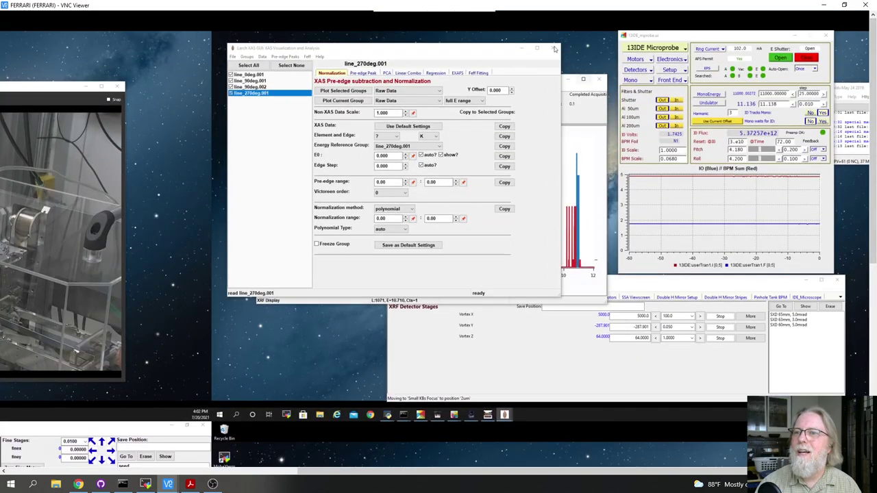
drag(874, 260, 873, 384)
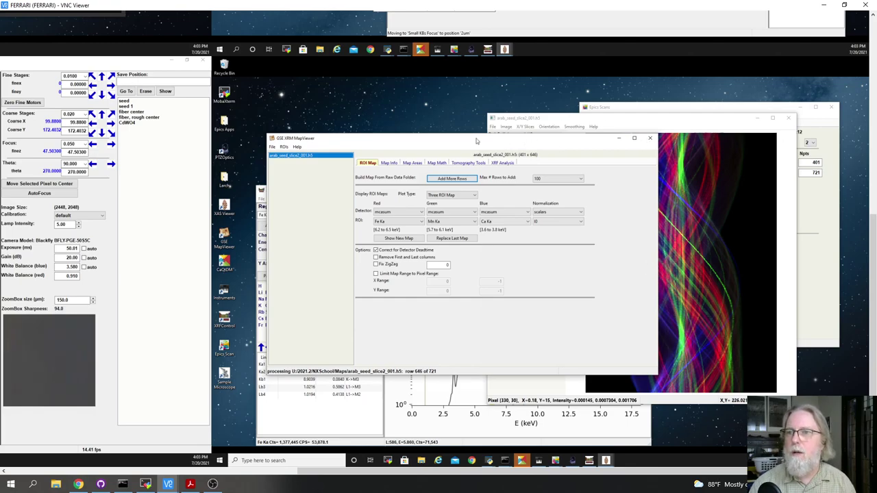
Load all 721 rows of arab_seed_slice2_001.h5 and redraw the three-colour map from them
drag(589, 139, 511, 137)
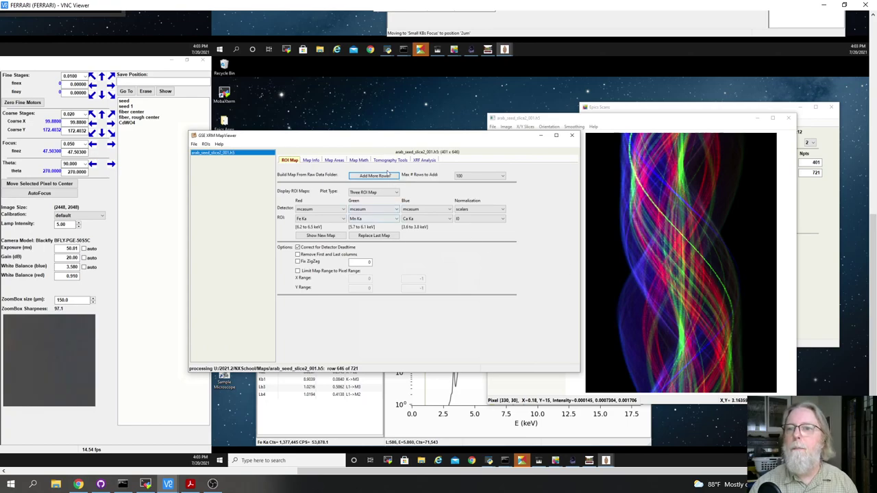
click(386, 176)
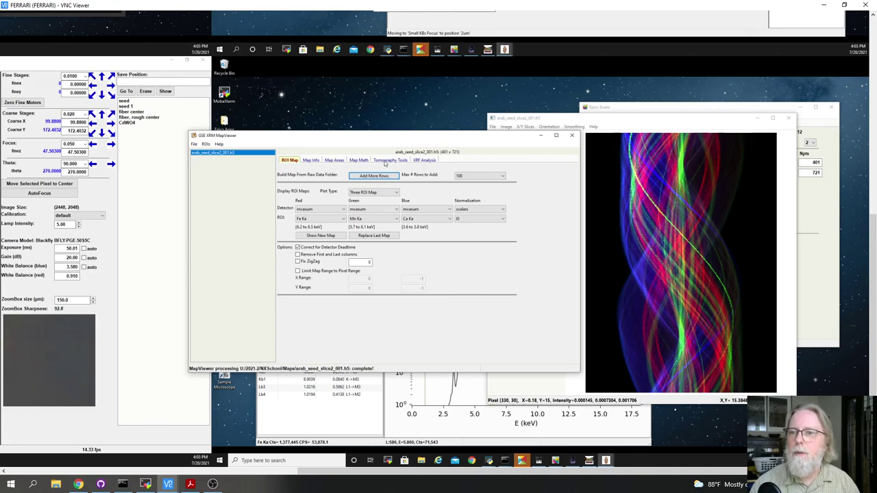
click(370, 235)
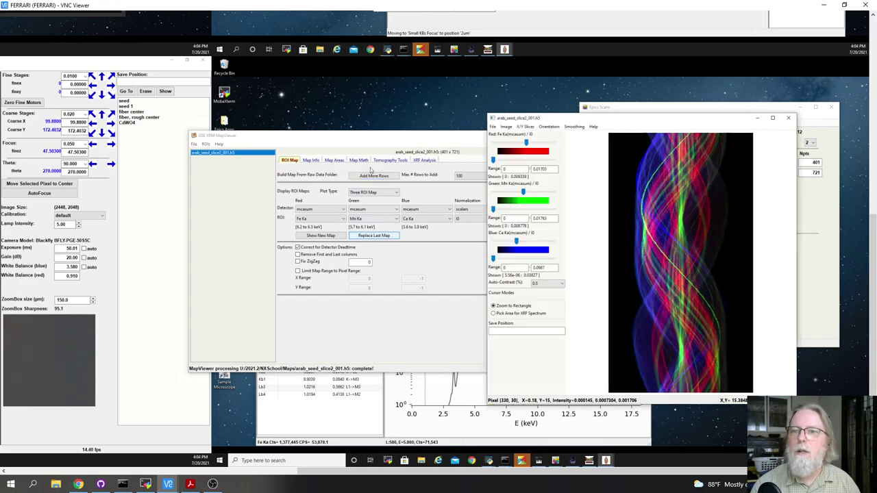
Choose Mn Ka as the element region in the Tomography Tools settings
click(391, 161)
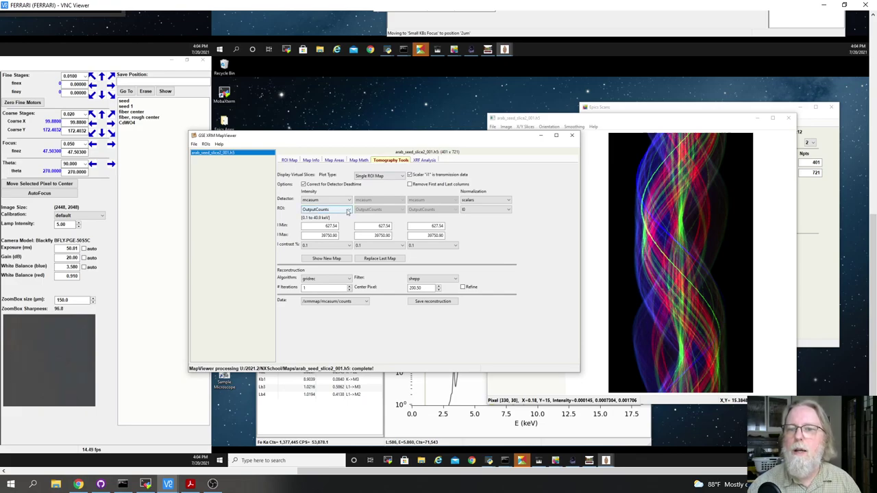
click(348, 211)
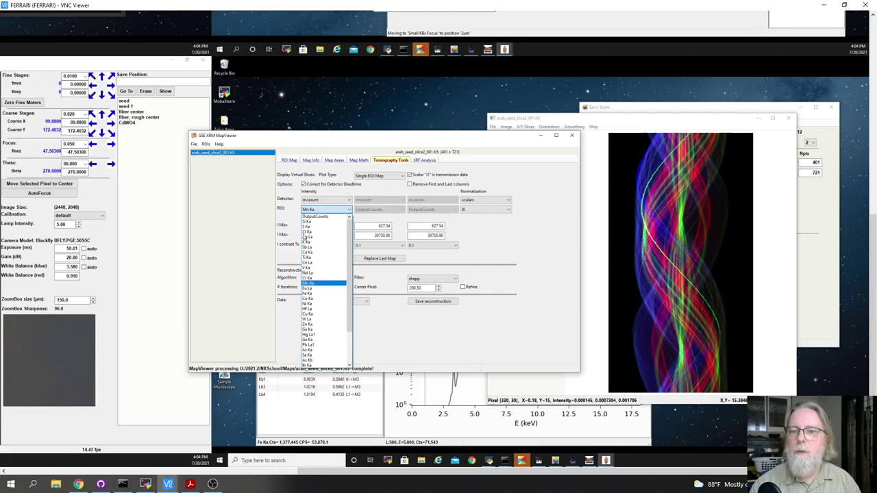
click(308, 283)
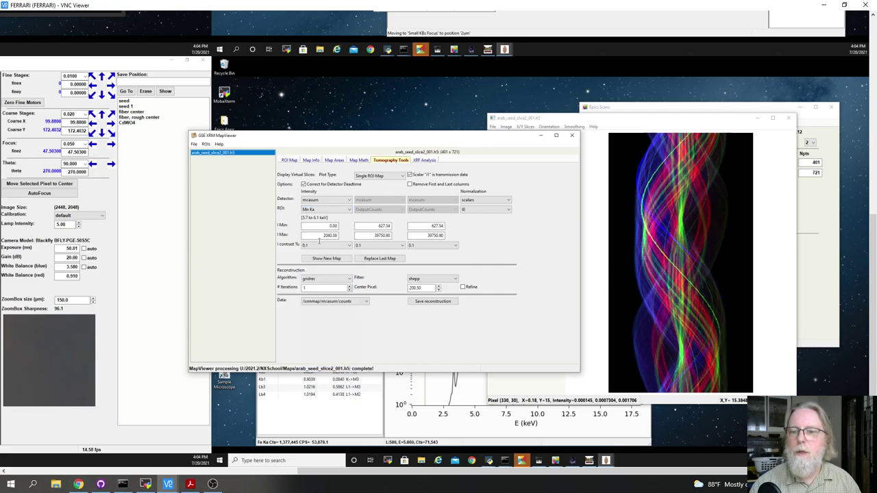
Mark manganese's emission lines on the spectrum and return to the map viewer
click(452, 406)
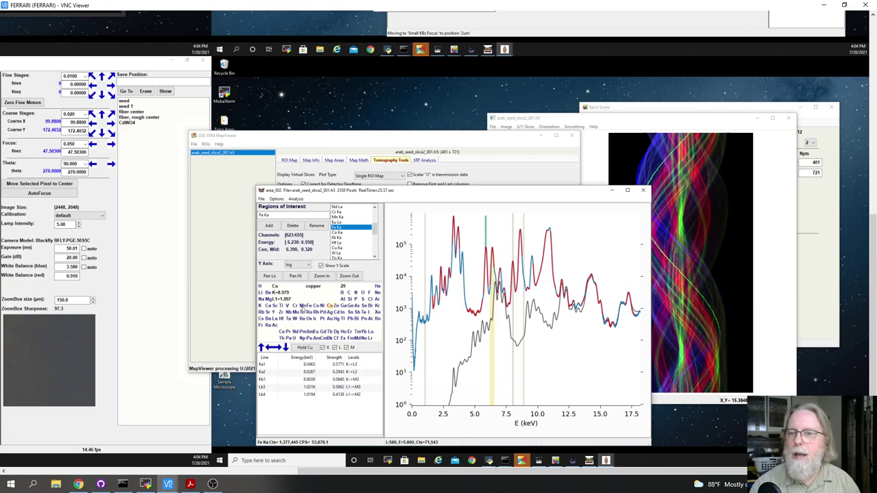
click(302, 306)
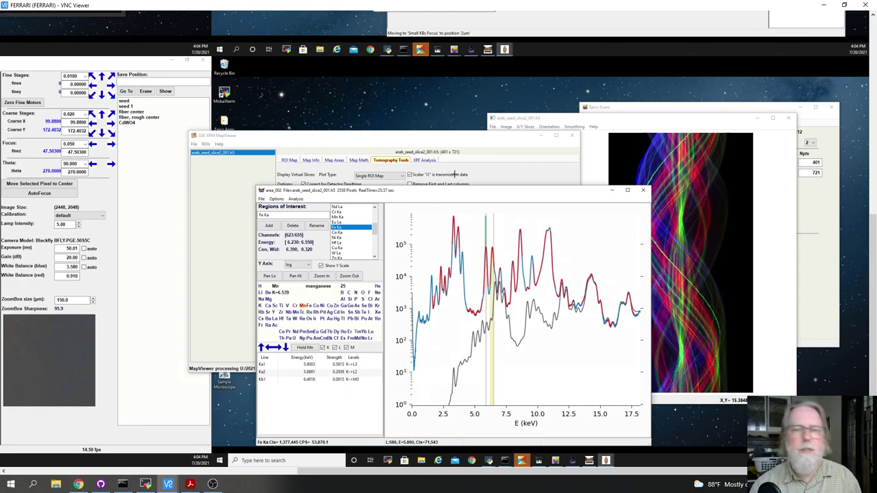
click(333, 136)
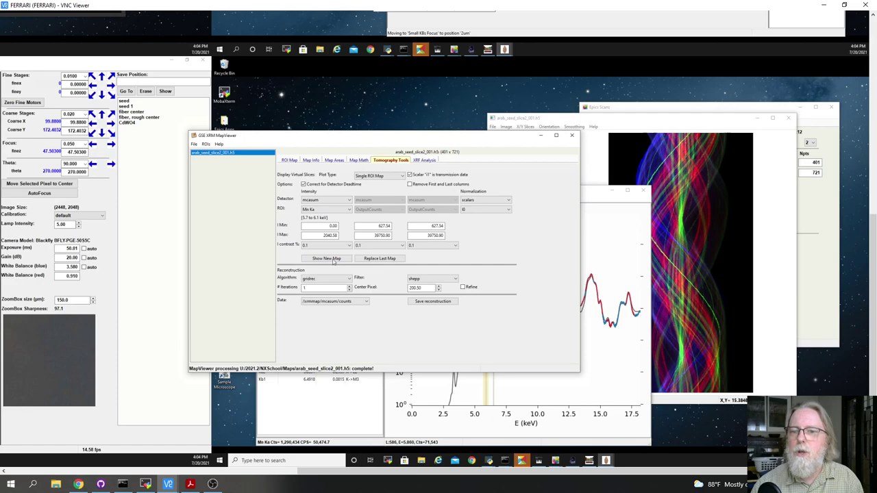
Reconstruct the Mn Ka slice with gridrec at centre 200.5 and move its window right
click(327, 258)
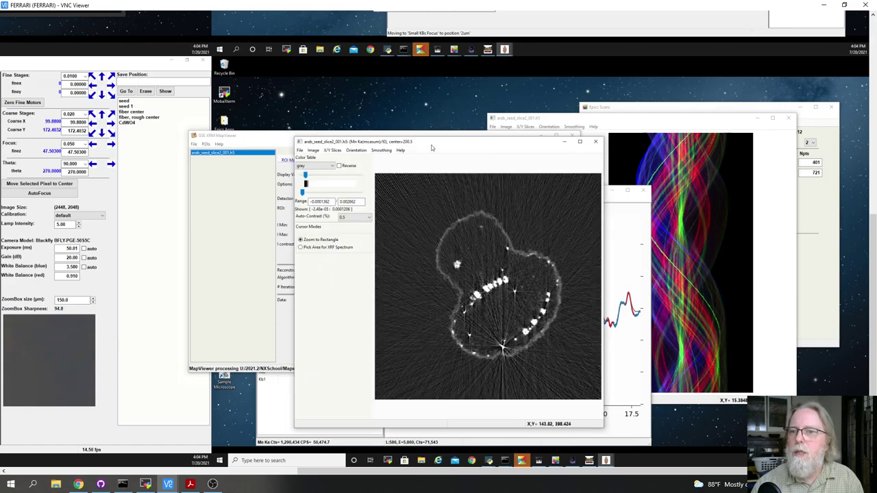
drag(465, 143, 584, 146)
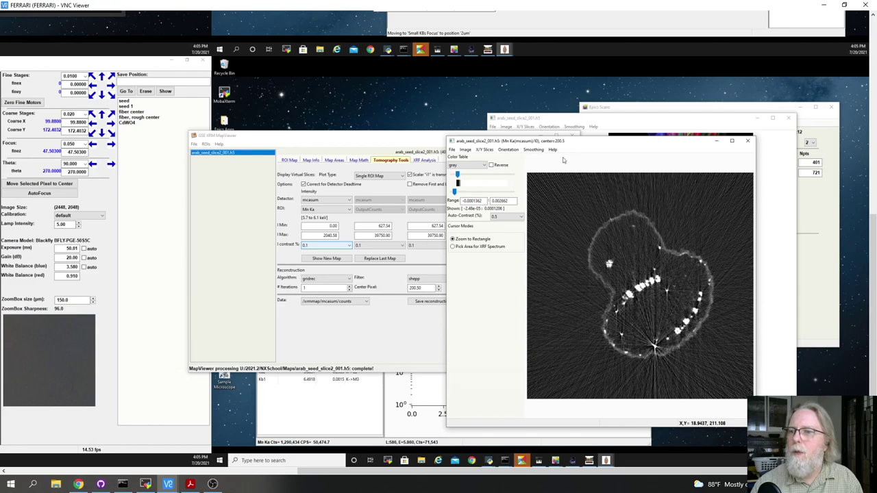
Enable centre refinement, reconstruct the Mn Ka slice into a new window, and close the old one
click(431, 329)
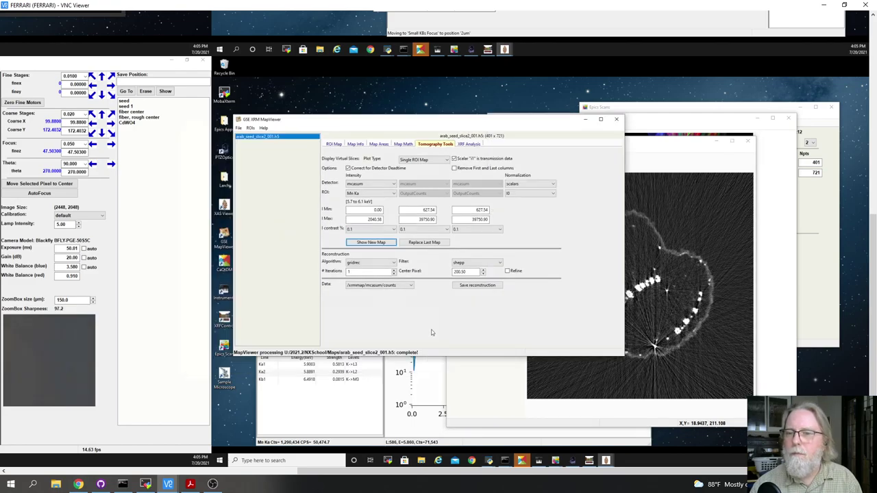
click(507, 272)
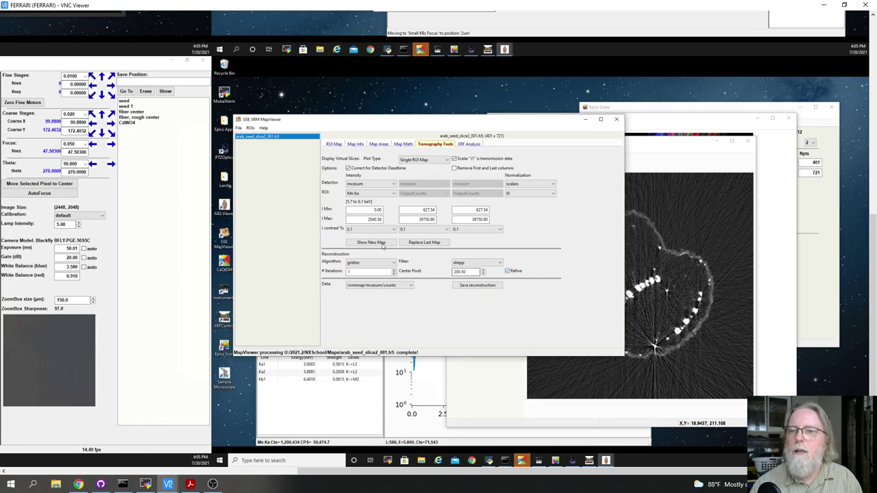
click(382, 244)
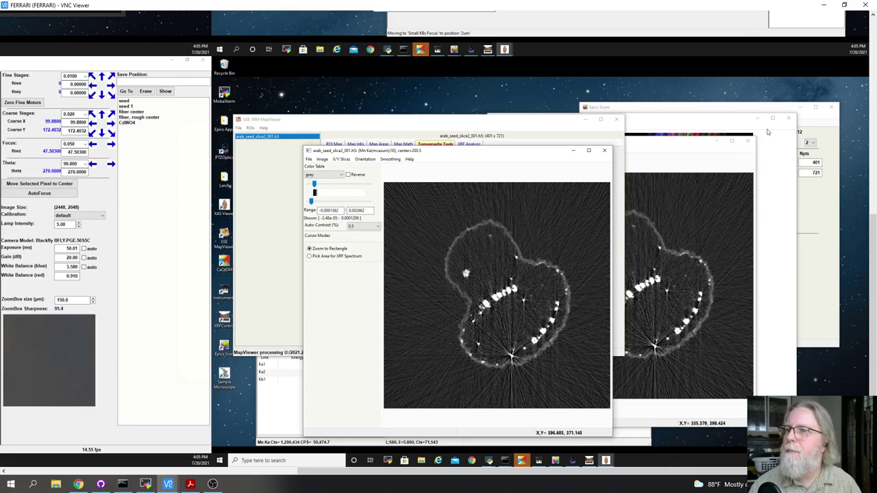
click(748, 143)
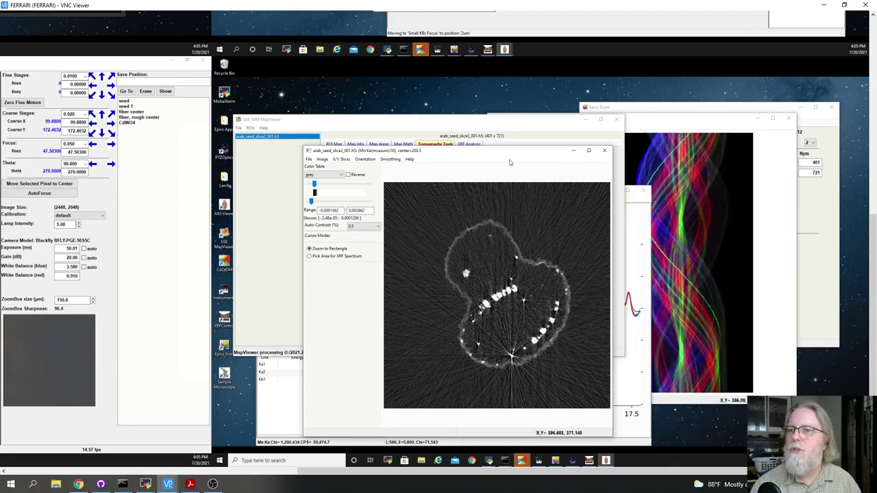
Move the new slice aside and reconstruct the Mn Ka slice again as a new map
drag(703, 132, 703, 133)
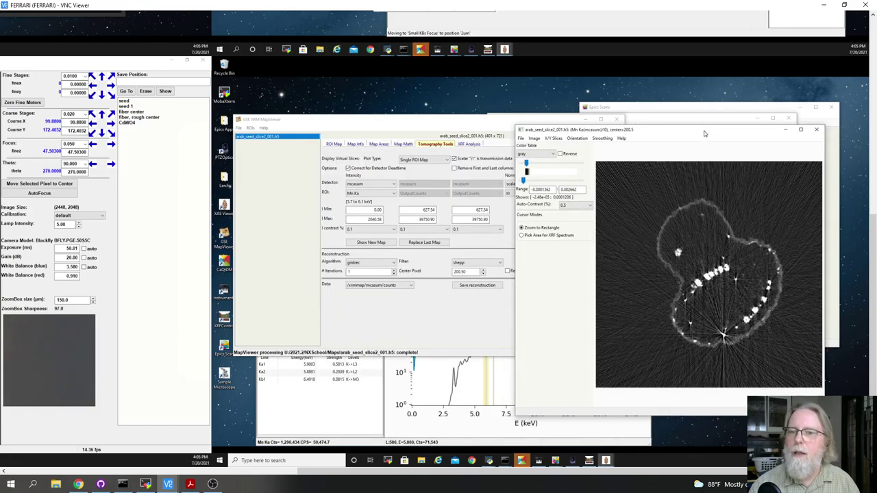
click(508, 272)
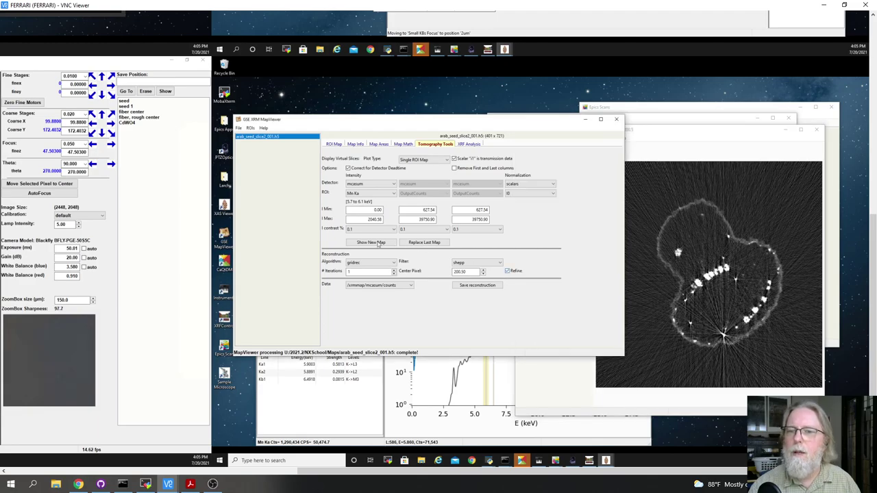
click(378, 243)
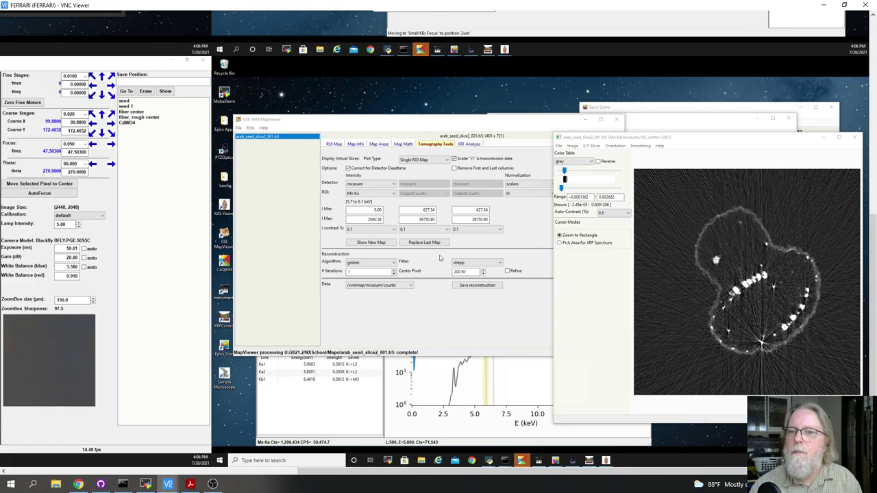
Set intensity contrast to 1% and redraw the Mn Ka slice in the same window
click(380, 230)
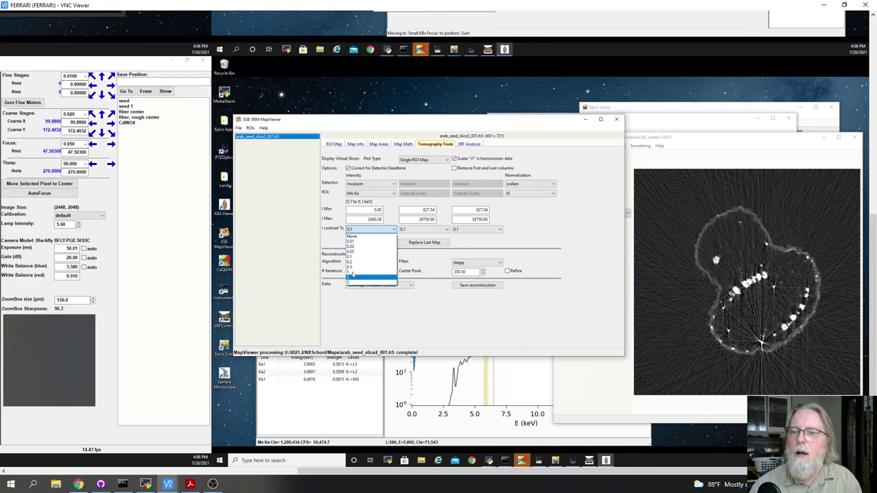
click(353, 273)
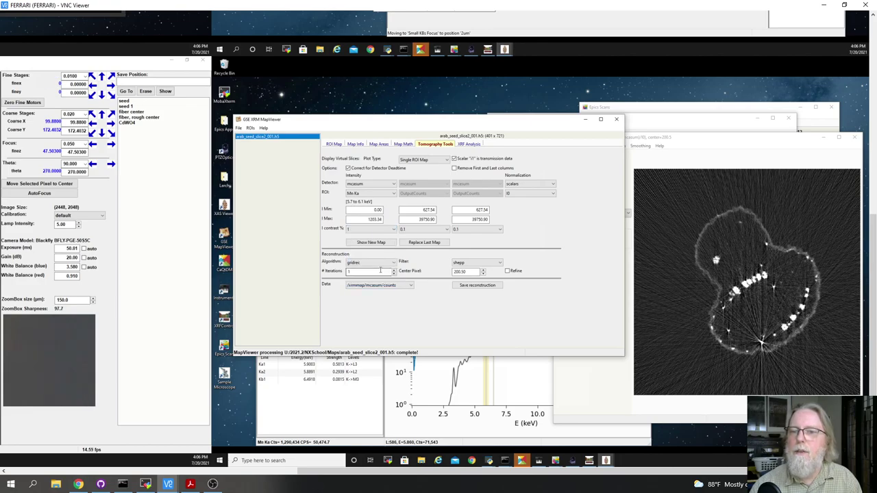
click(414, 244)
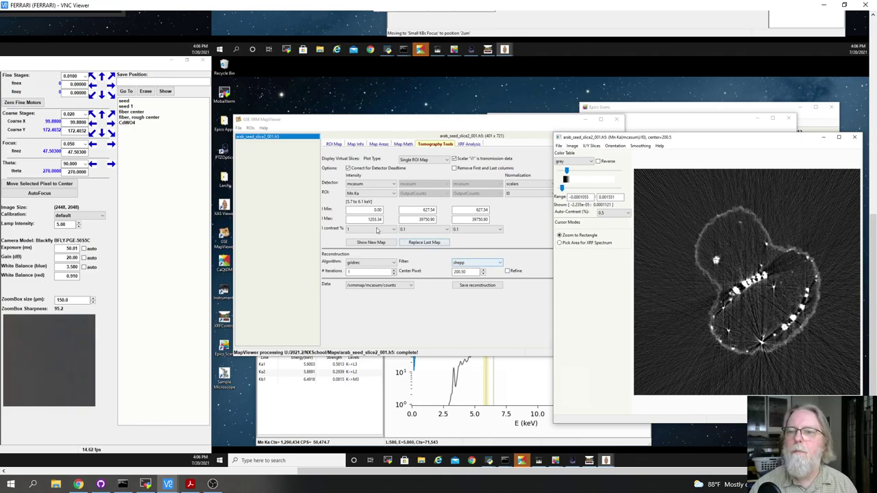
Lower intensity contrast to 0.5% and redraw the slice, raising I Max to 1573.57
click(376, 231)
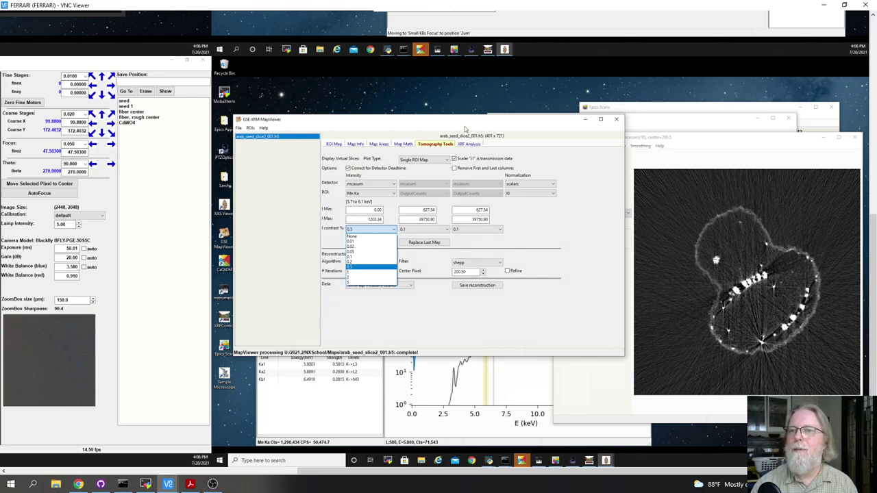
click(463, 179)
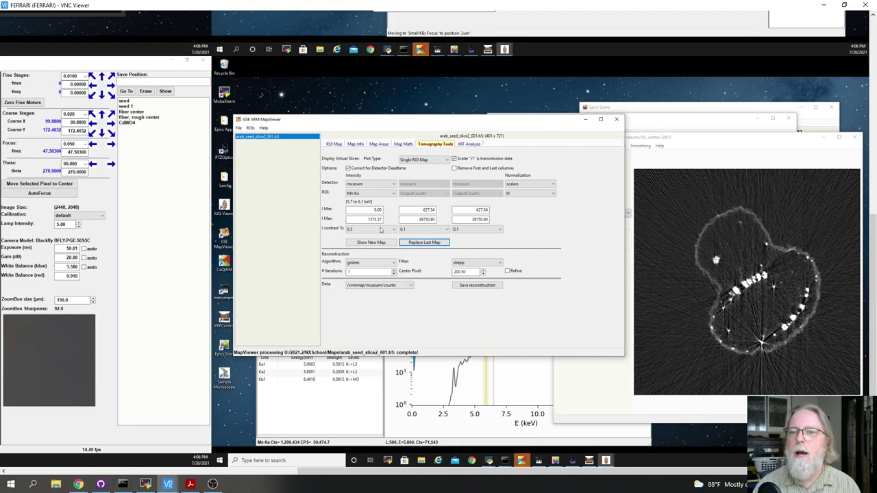
click(383, 193)
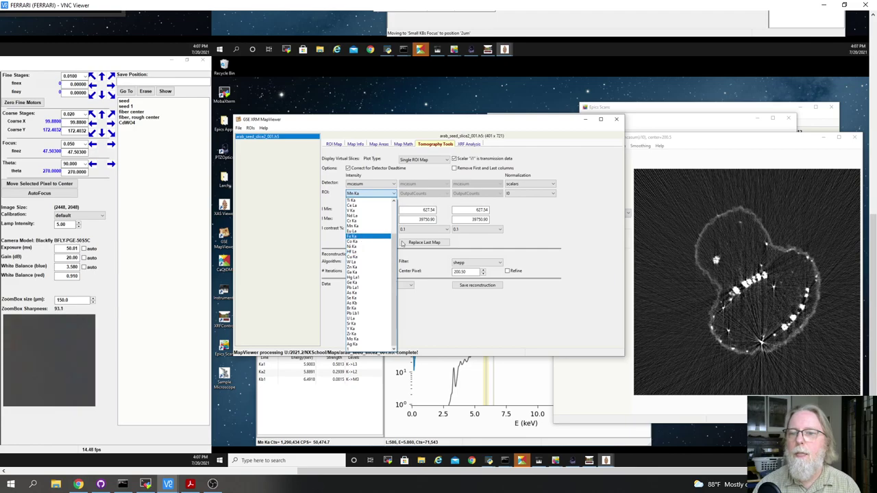
Switch the ROI to Fe Ka and redraw the slice in the existing window
click(369, 237)
click(423, 243)
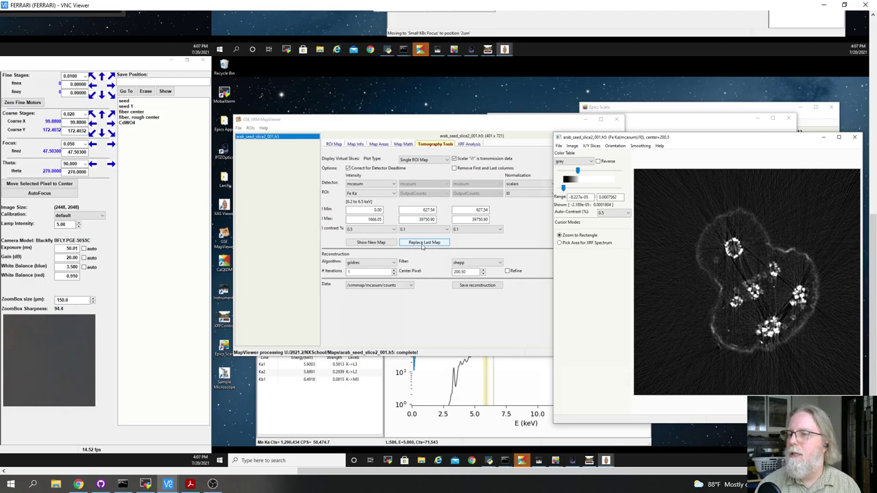
click(420, 160)
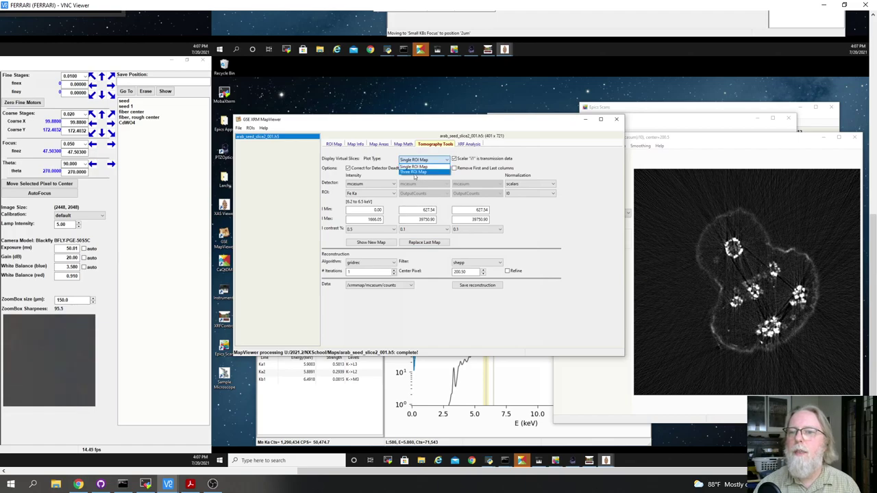
Choose the three-colour plot type with Fe Ka red, Mn Ka green and Ca Ka blue
click(414, 174)
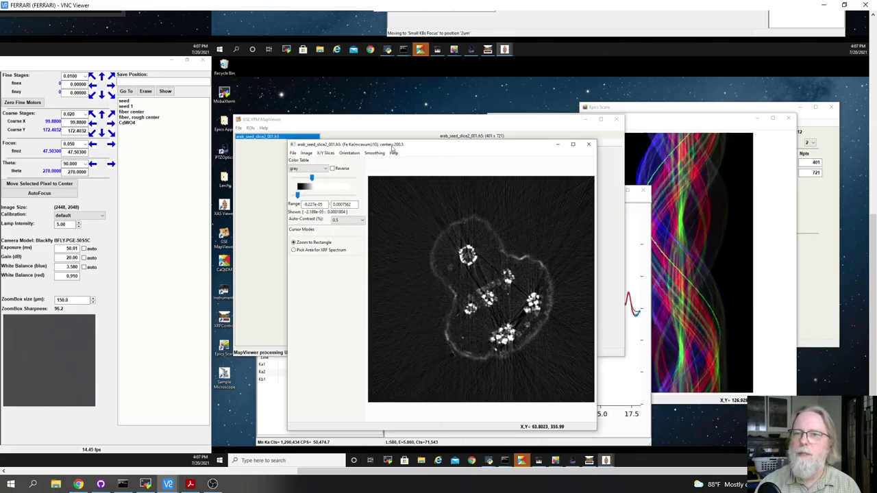
drag(417, 145, 616, 144)
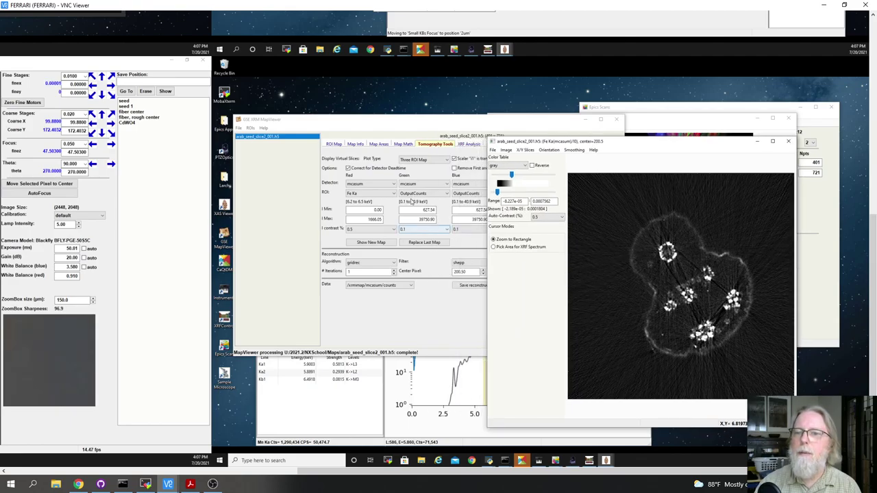
click(414, 195)
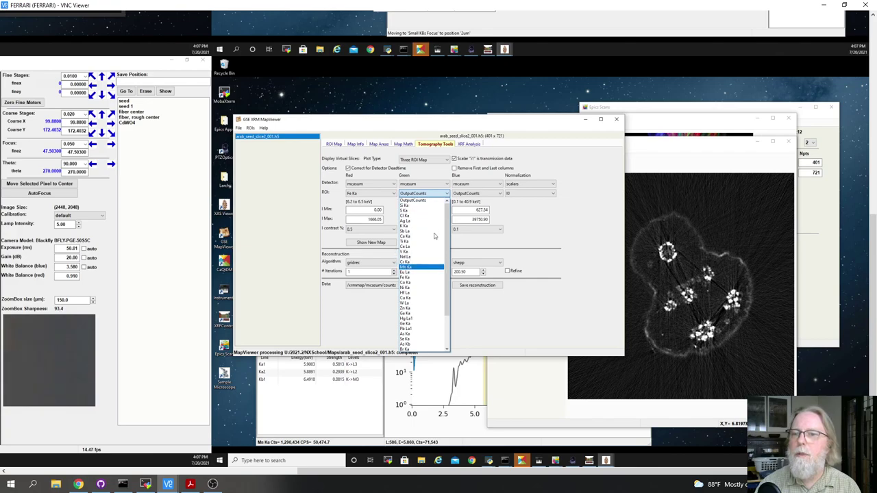
click(471, 194)
click(472, 195)
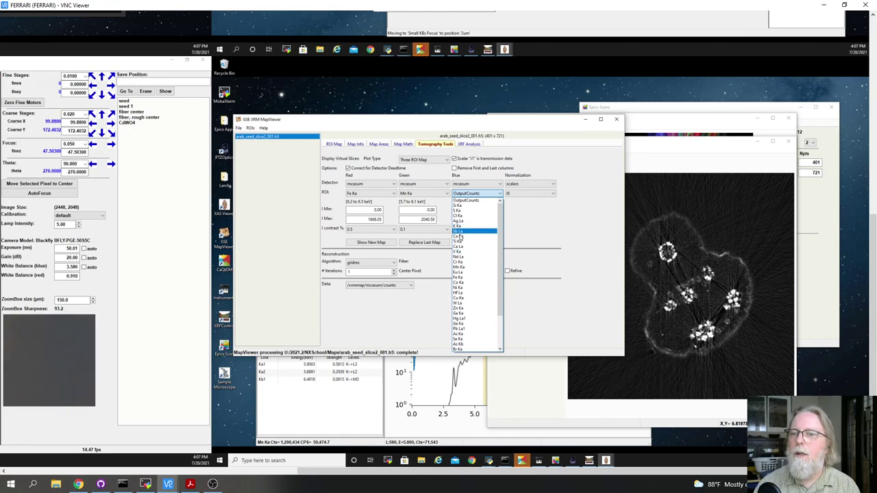
click(459, 237)
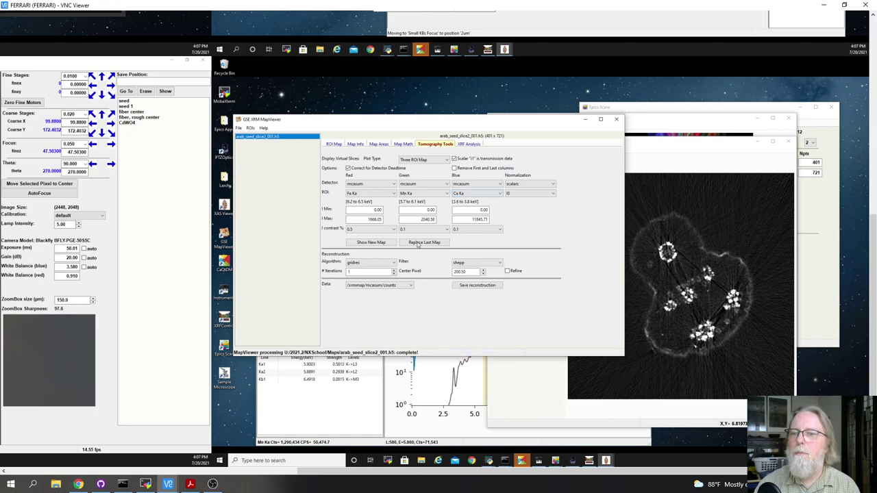
Reconstruct the Fe/Mn/Ca slice with gridrec, replacing the previous map
click(418, 243)
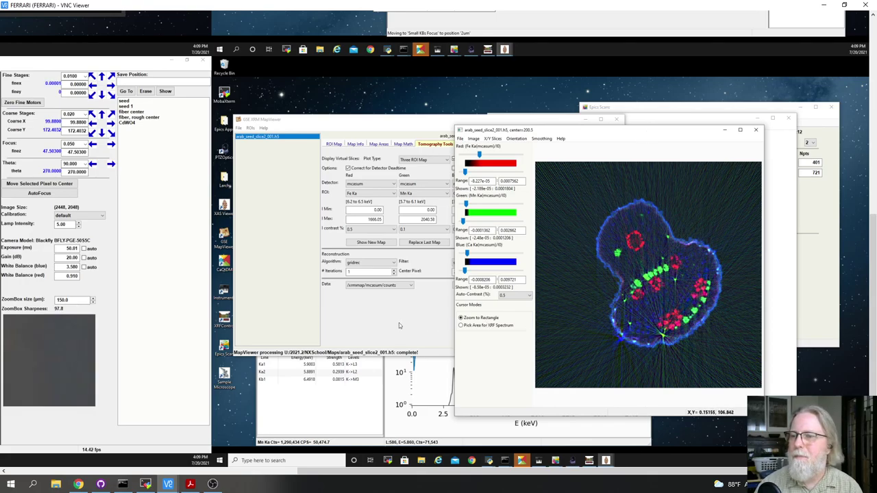
Set the blue channel to Zn Ka and redraw the Fe/Mn/Zn slice in place
click(452, 237)
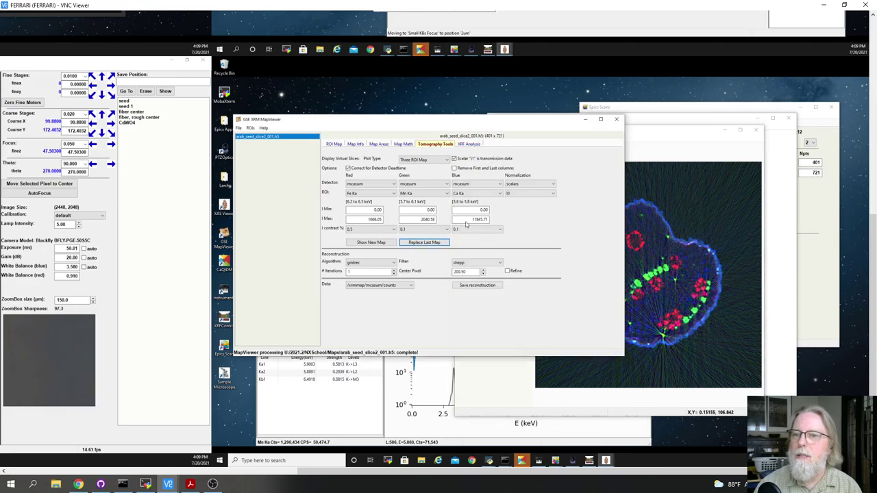
click(471, 194)
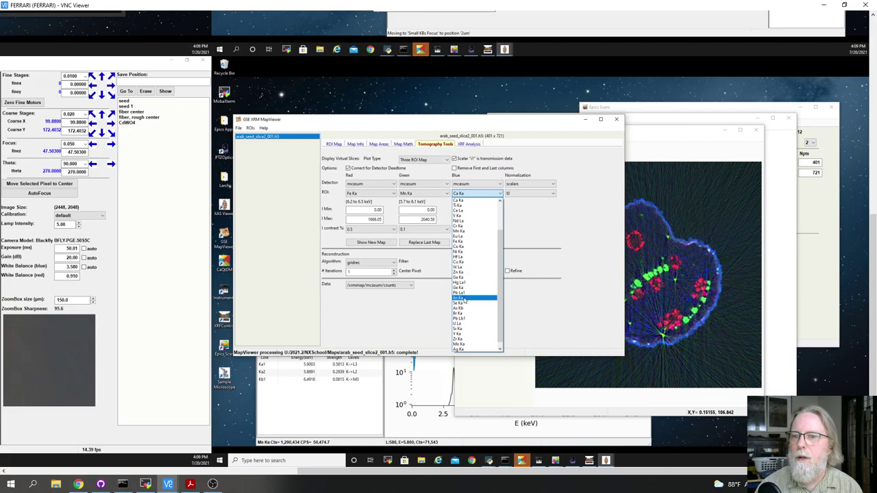
click(424, 246)
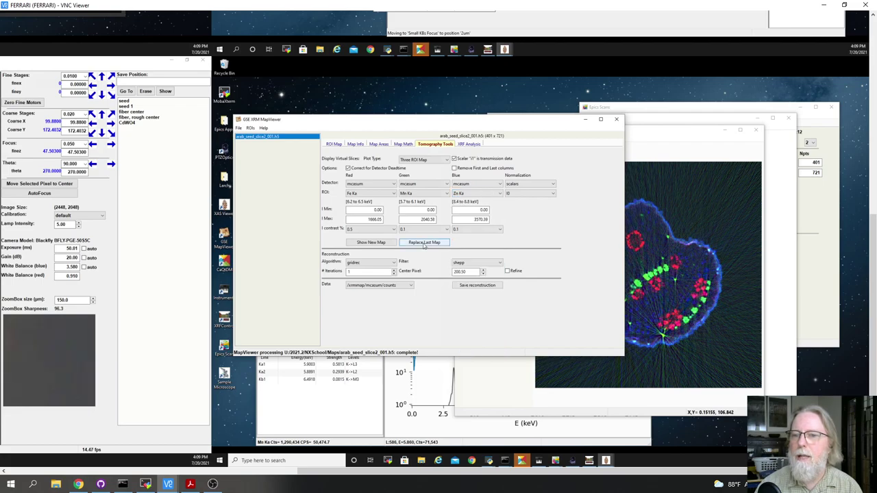
click(425, 243)
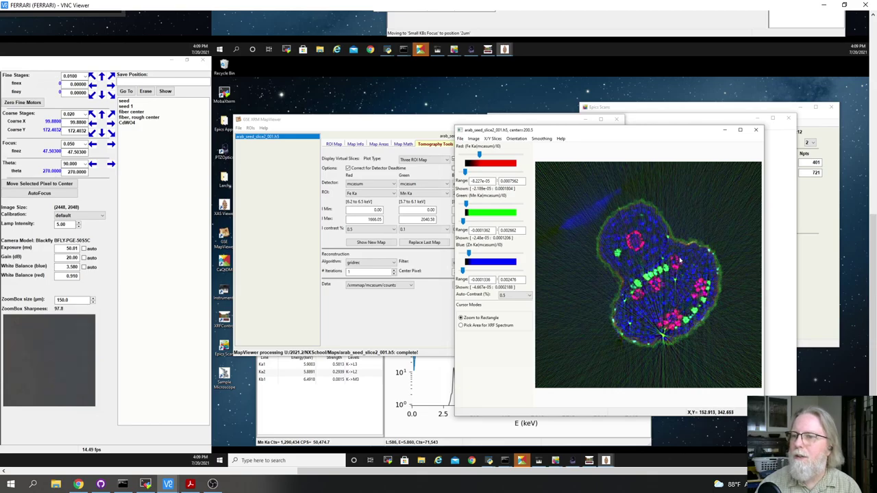
Zoom into the seed's upper lobe, return to full view, and select the mlem algorithm
drag(628, 203, 687, 264)
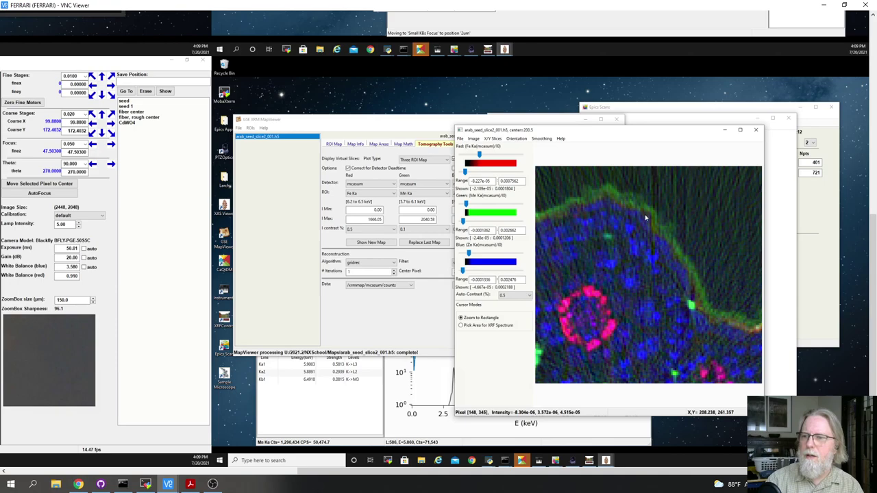
key(ctrl+z)
key(alt+x)
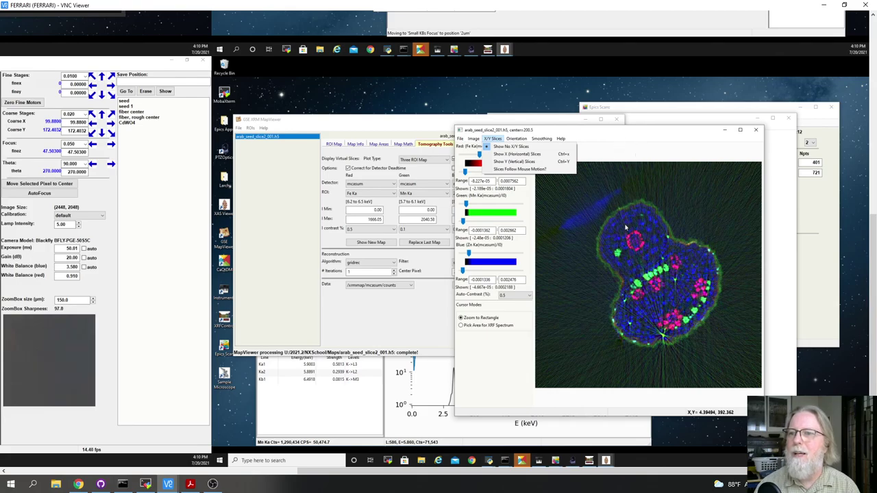
key(Escape)
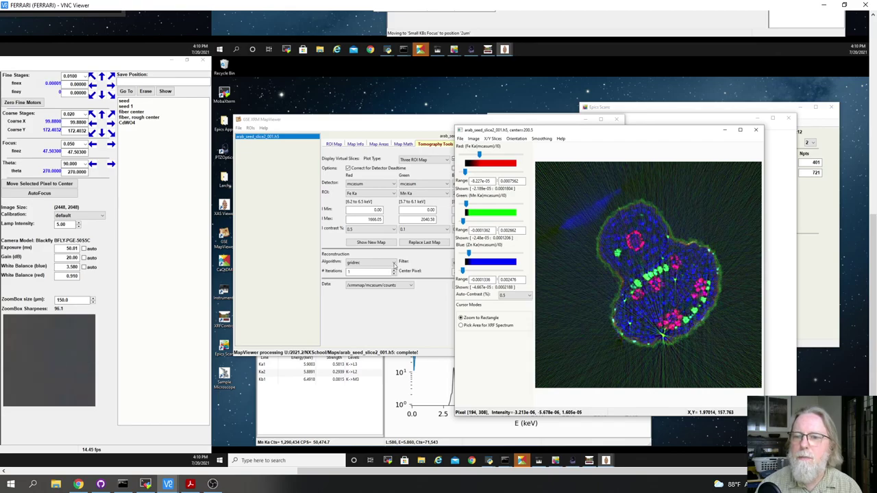
click(394, 264)
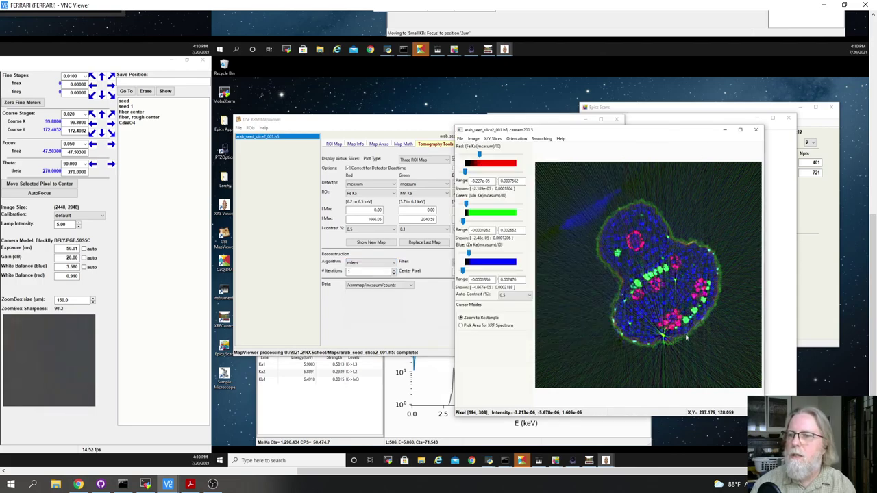
Set MLEM to 15 iterations and reconstruct the Fe/Mn/Zn slice as a new map
click(358, 273)
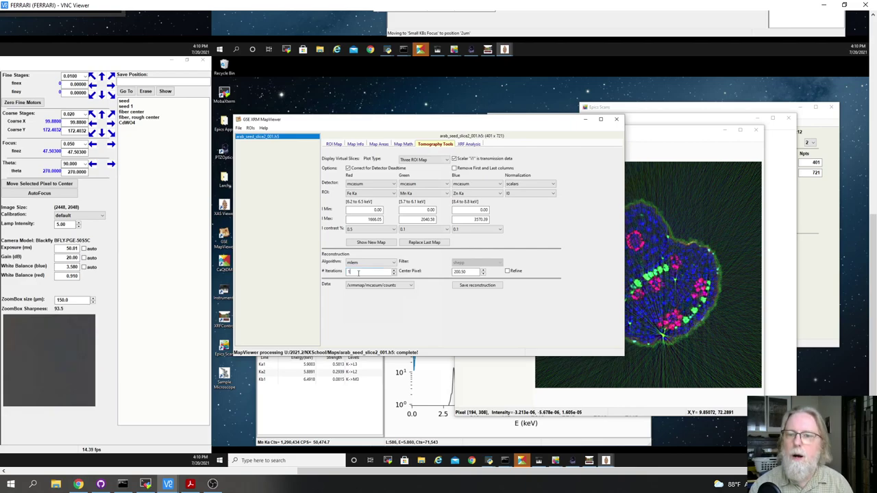
key(BackSpace)
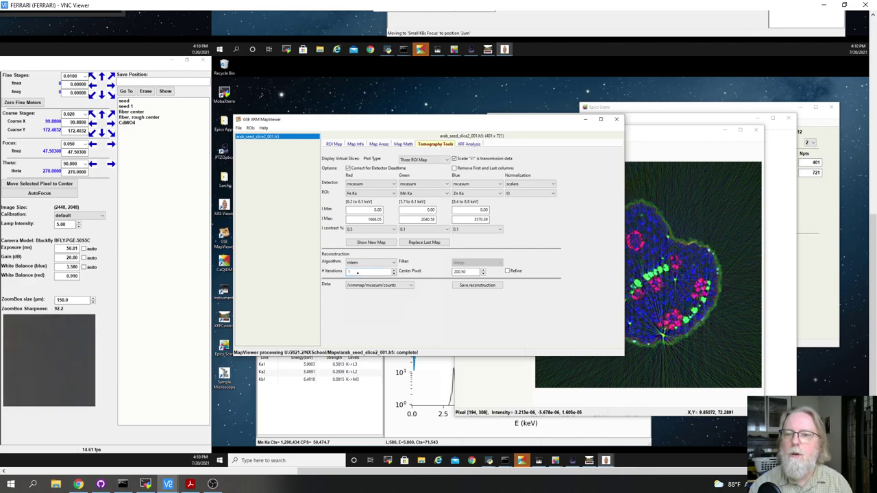
text(5)
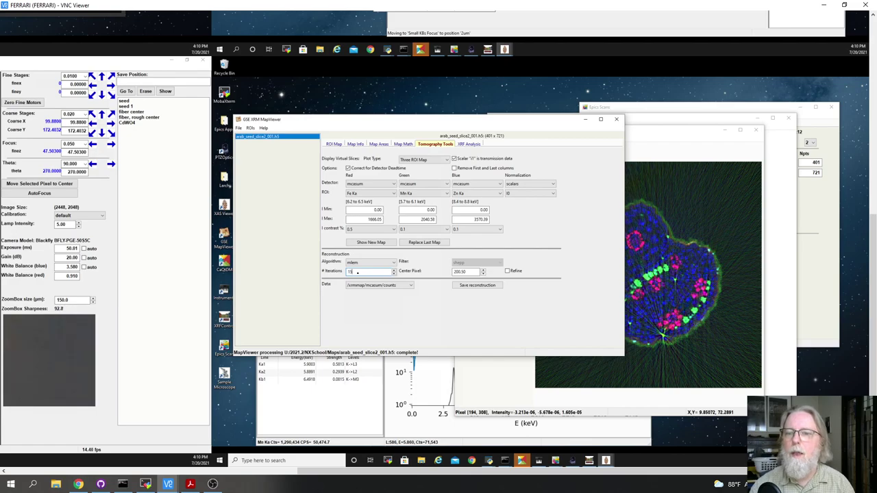
click(385, 246)
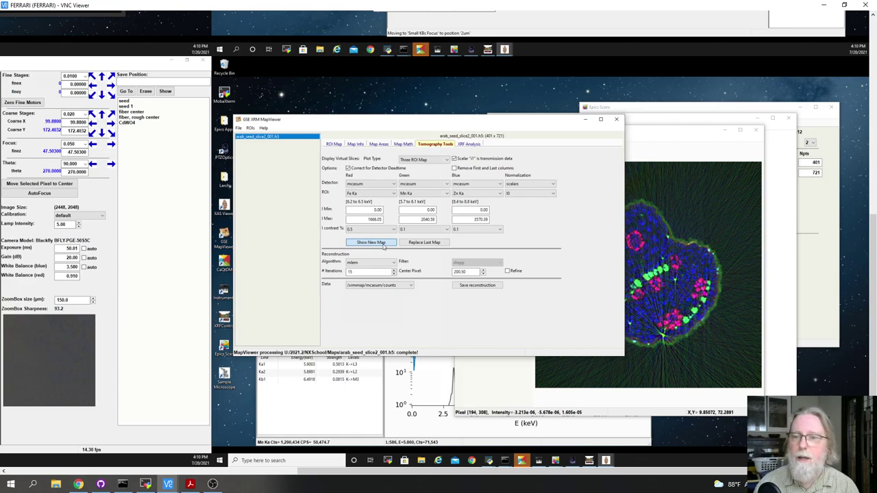
click(383, 244)
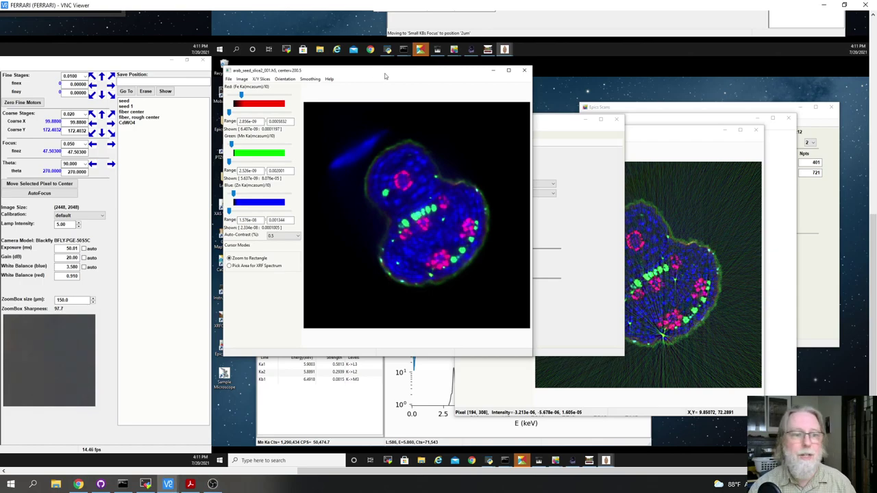
Drag the 15-iteration MLEM map window right and down beside the gridrec slice
drag(384, 73, 476, 140)
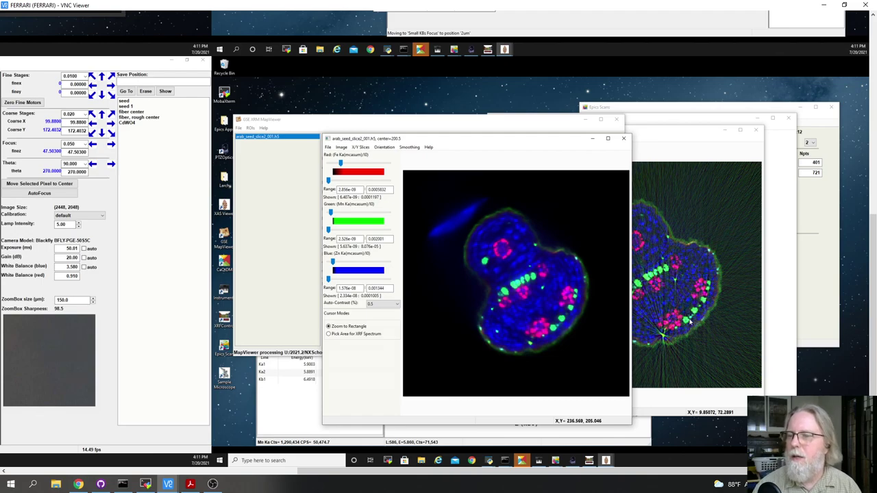
drag(514, 303, 590, 340)
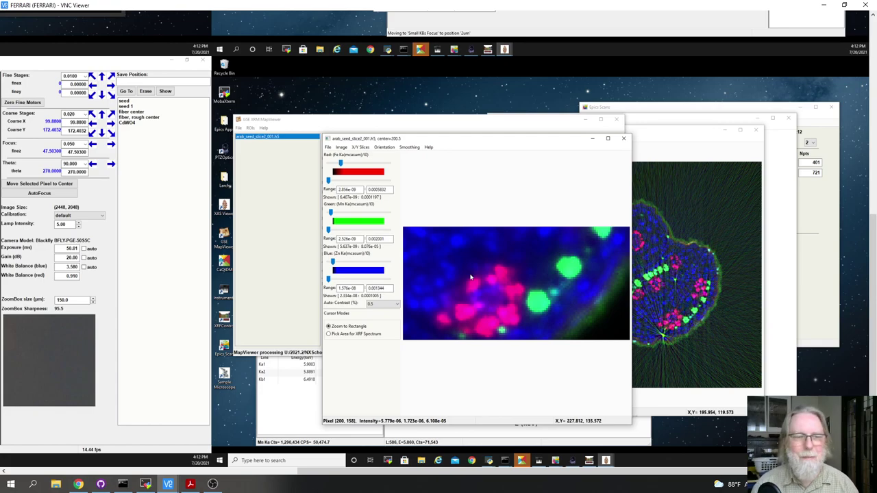
key(ctrl+z)
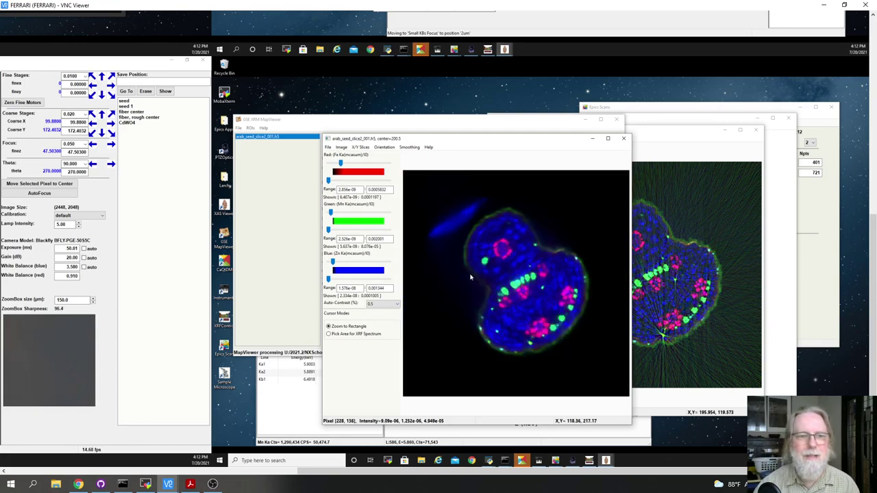